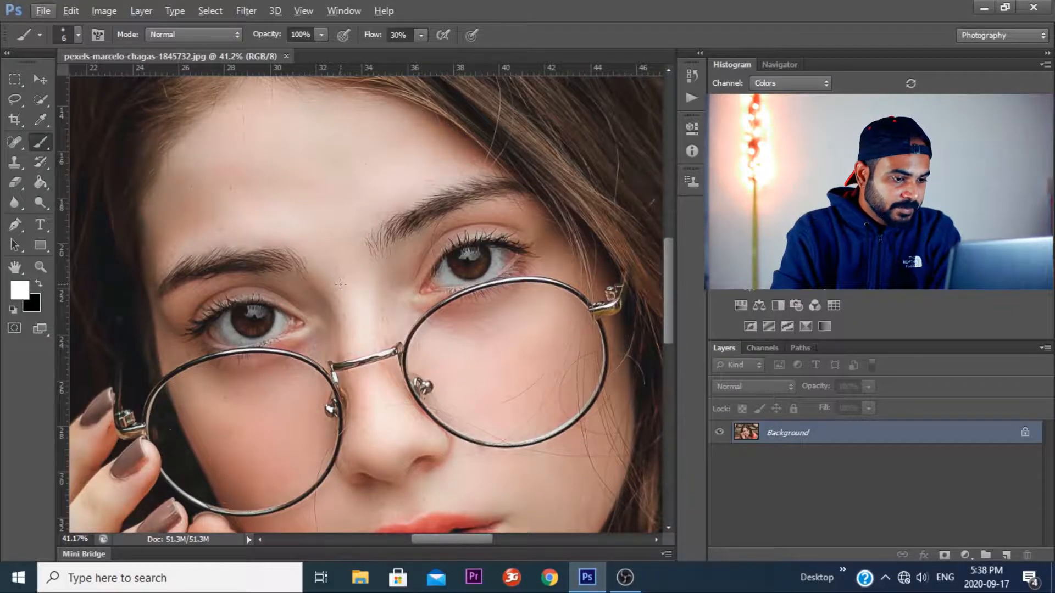
Add a Curves adjustment layer above the Background and raise its midtones to output 247 at input 132.
{"action": "scroll", "coordinate": [212, 310], "scroll_direction": "up", "scroll_amount": 6}
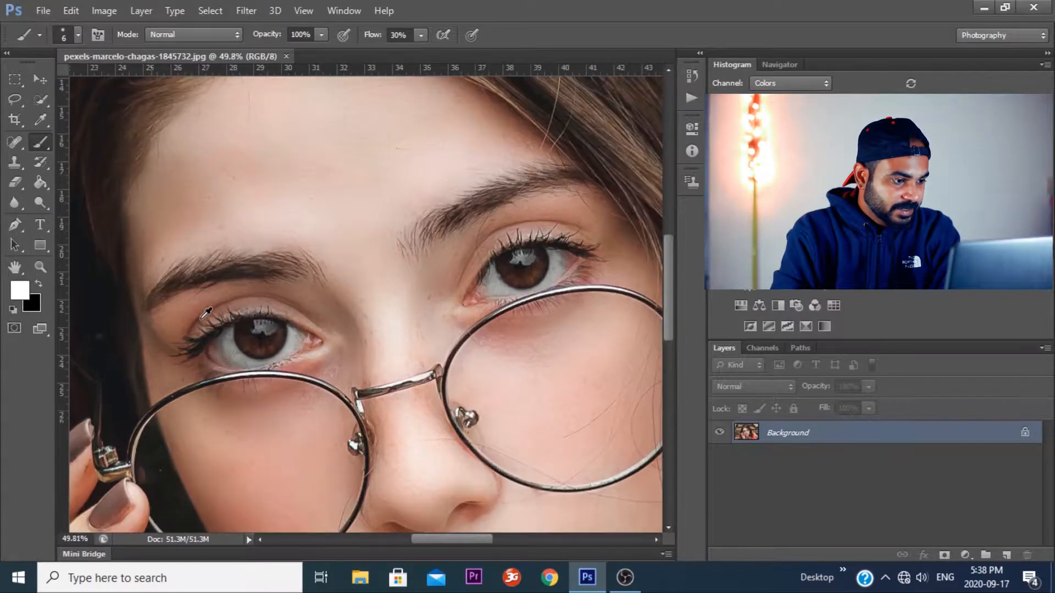
{"action": "scroll", "coordinate": [212, 310], "scroll_direction": "down", "scroll_amount": 2}
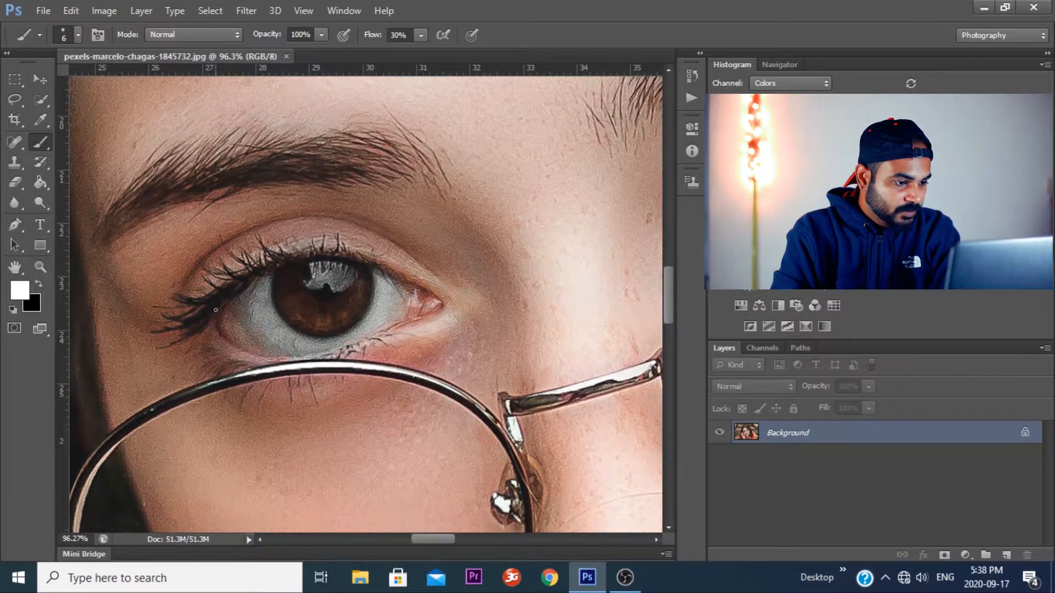
{"action": "left_click_drag", "start_coordinate": [437, 537], "coordinate": [430, 539]}
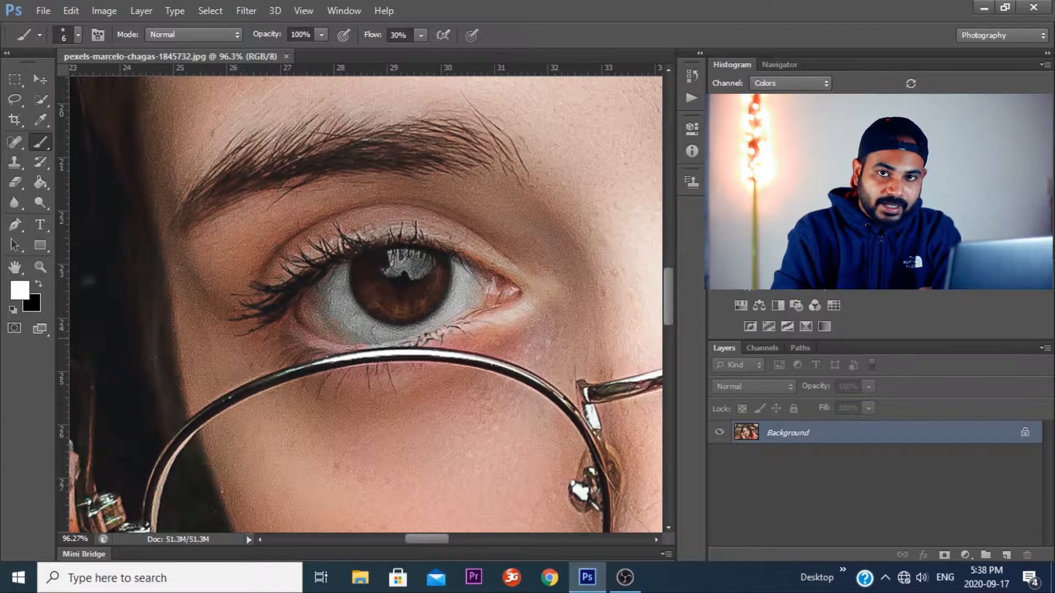
{"action": "scroll", "coordinate": [418, 209], "scroll_direction": "up", "scroll_amount": 2}
{"action": "scroll", "coordinate": [424, 202], "scroll_direction": "up", "scroll_amount": 1}
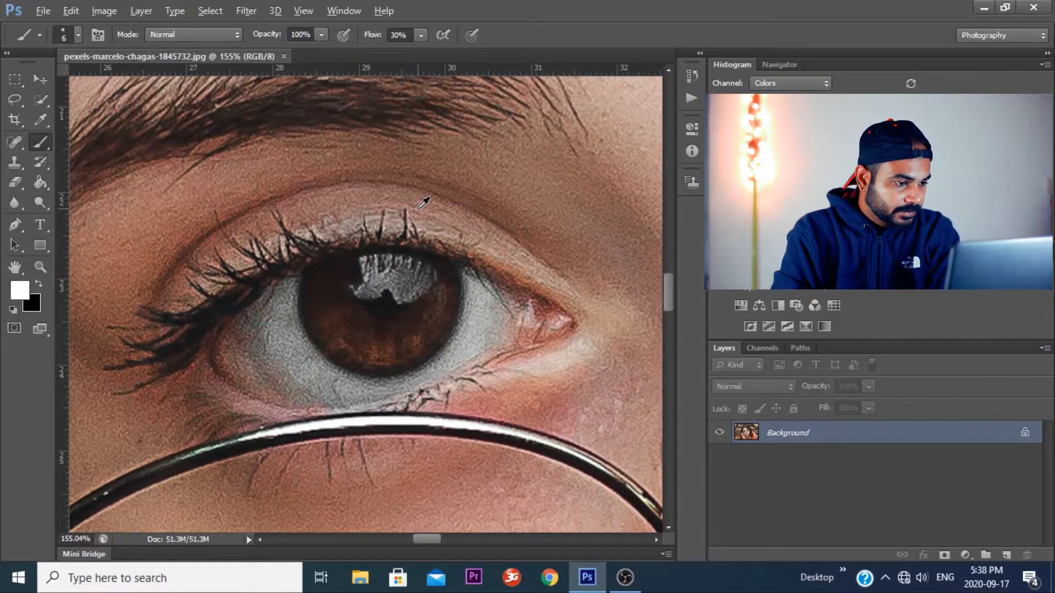
{"action": "scroll", "coordinate": [424, 202], "scroll_direction": "up", "scroll_amount": 3}
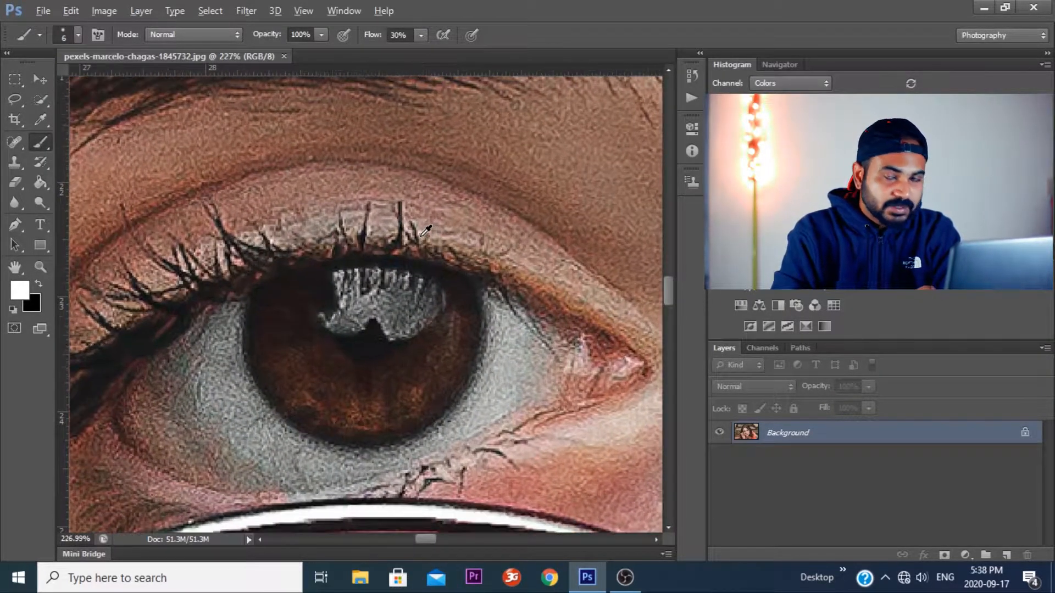
{"action": "scroll", "coordinate": [443, 318], "scroll_direction": "down", "scroll_amount": 1}
{"action": "scroll", "coordinate": [442, 300], "scroll_direction": "up", "scroll_amount": 1}
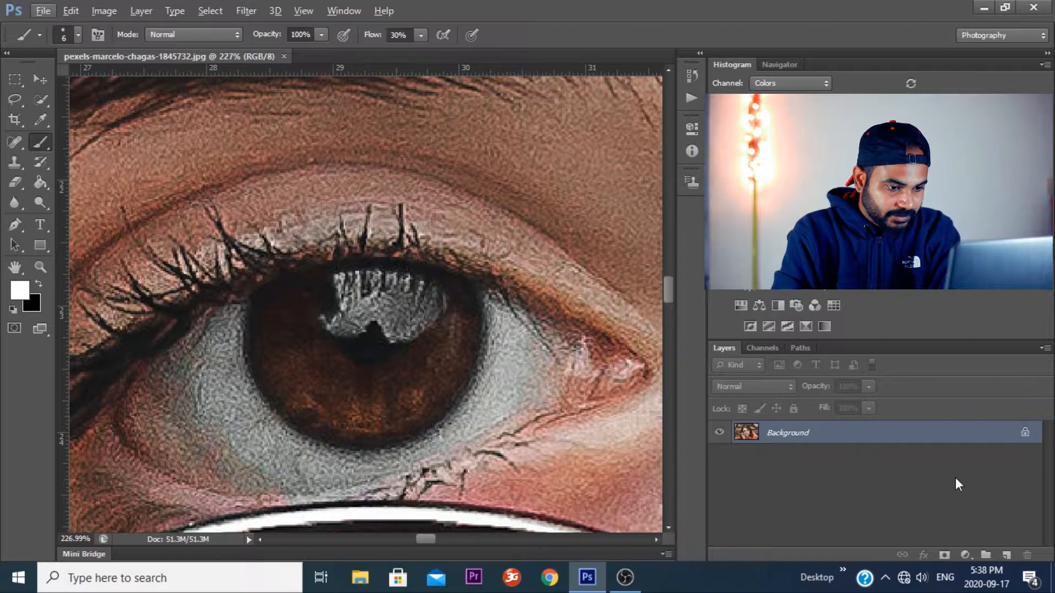
{"action": "left_click", "coordinate": [966, 555]}
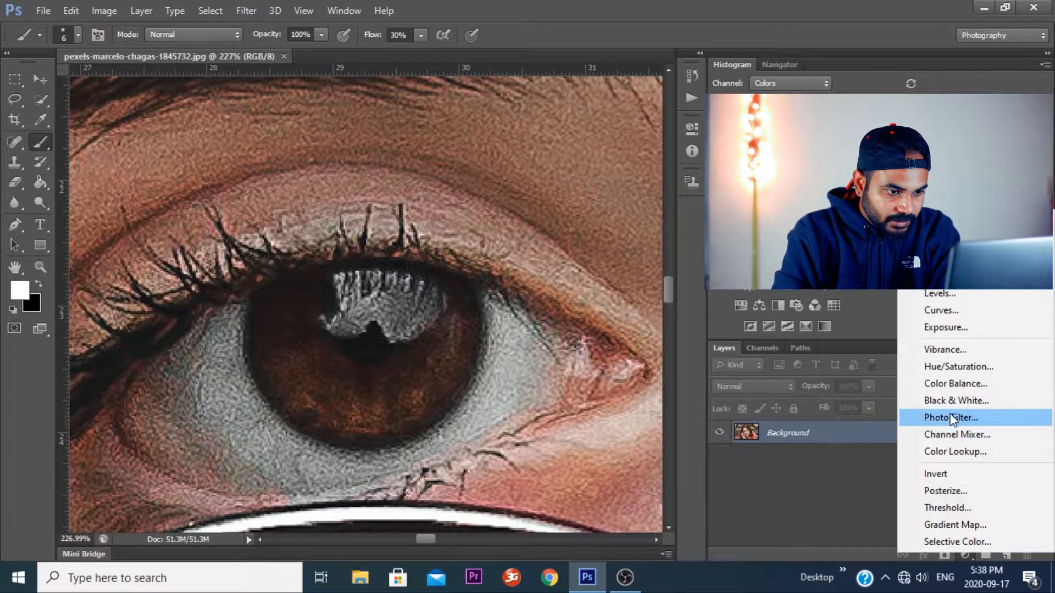
{"action": "left_click", "coordinate": [946, 311]}
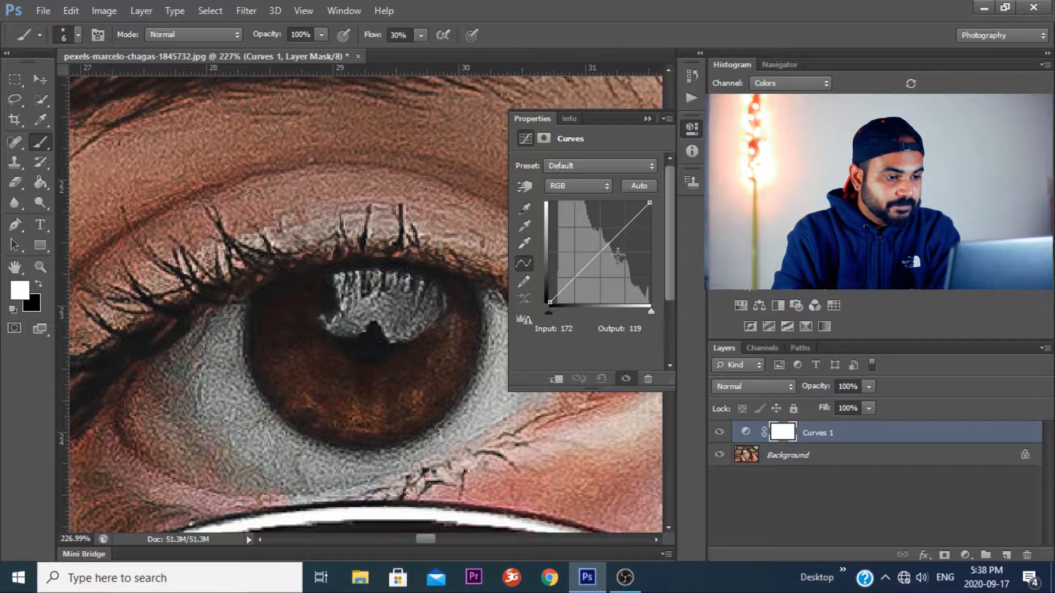
{"action": "left_click_drag", "start_coordinate": [608, 242], "coordinate": [602, 205]}
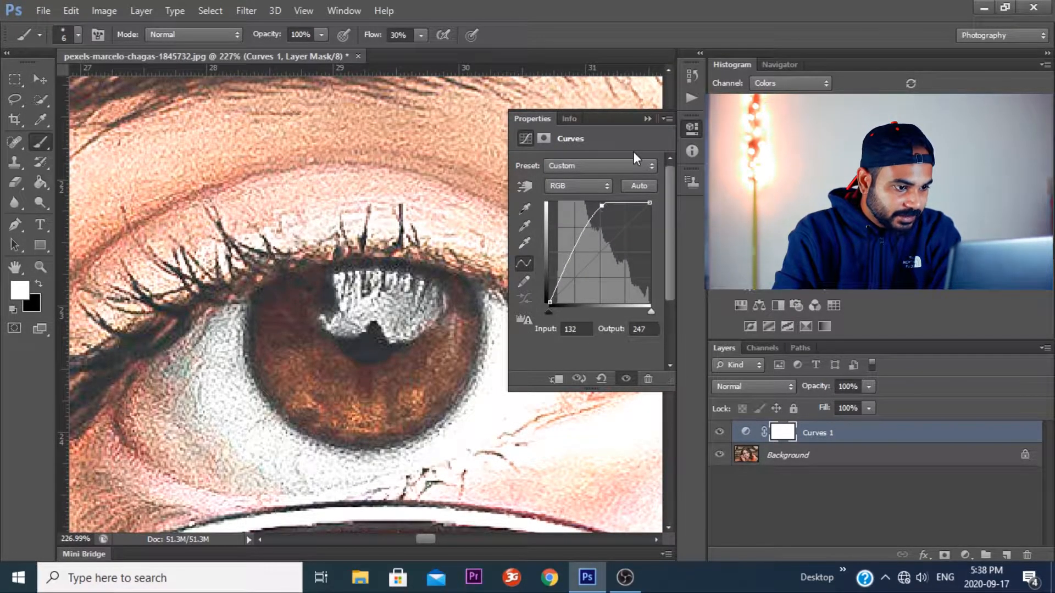
{"action": "left_click", "coordinate": [648, 118]}
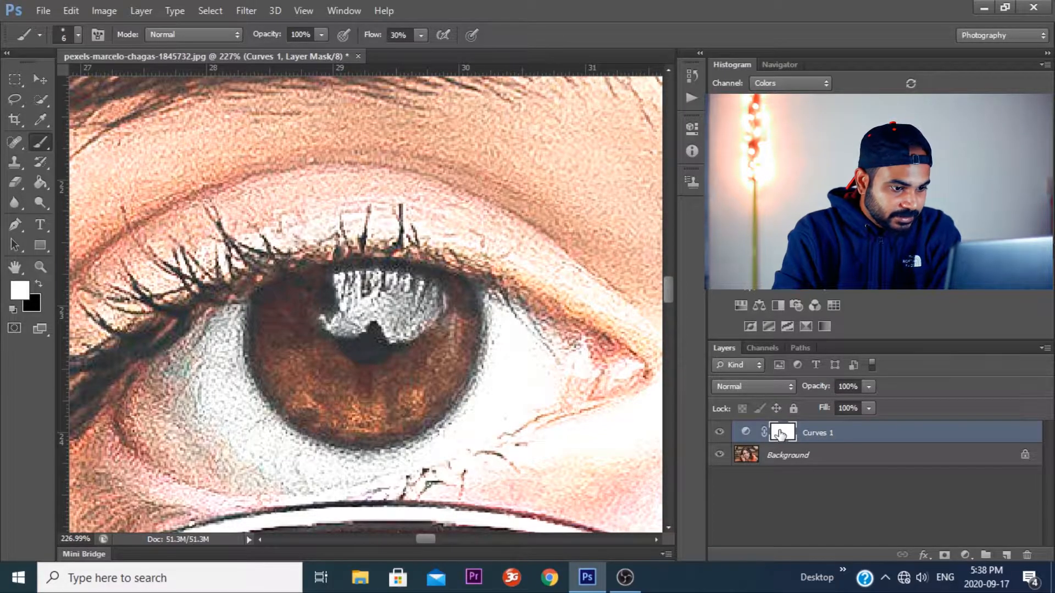
Invert the Curves 1 layer mask to black and set the brush flow to 20%.
{"action": "key", "text": "ctrl+i"}
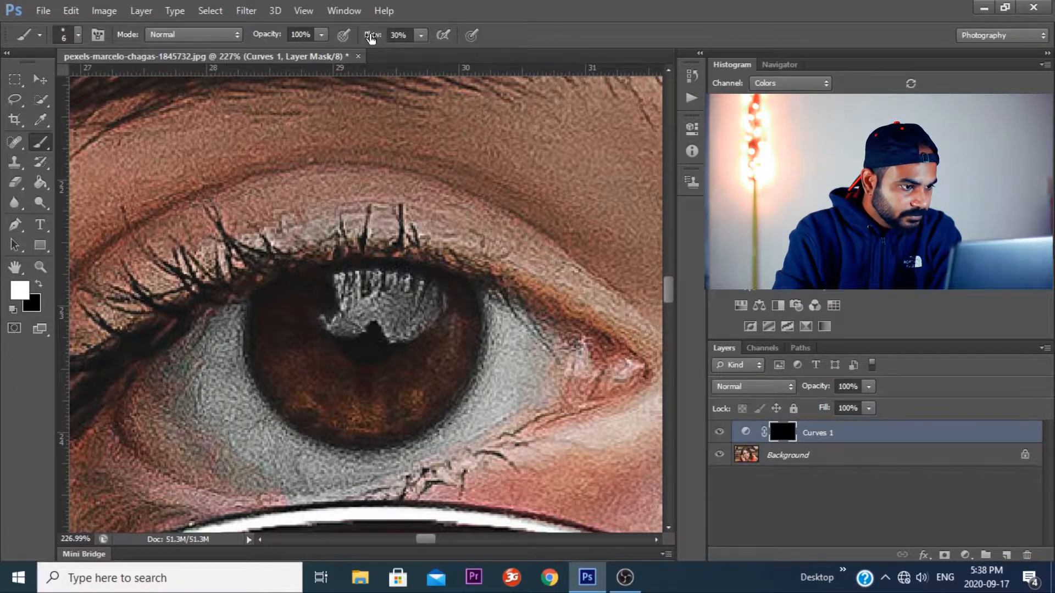
{"action": "left_click_drag", "start_coordinate": [372, 36], "coordinate": [362, 38]}
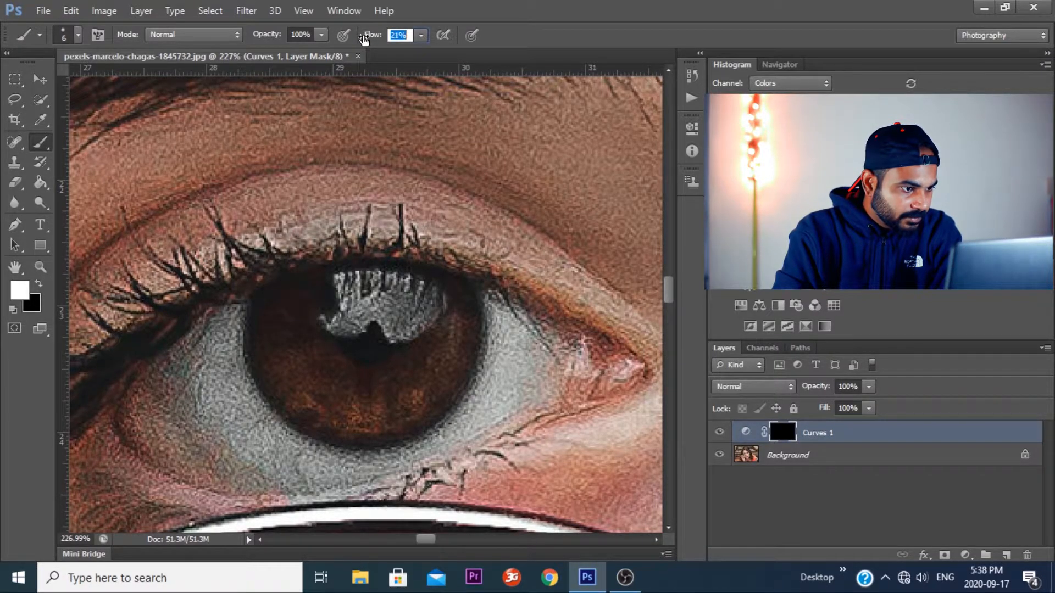
{"action": "left_click", "coordinate": [372, 36]}
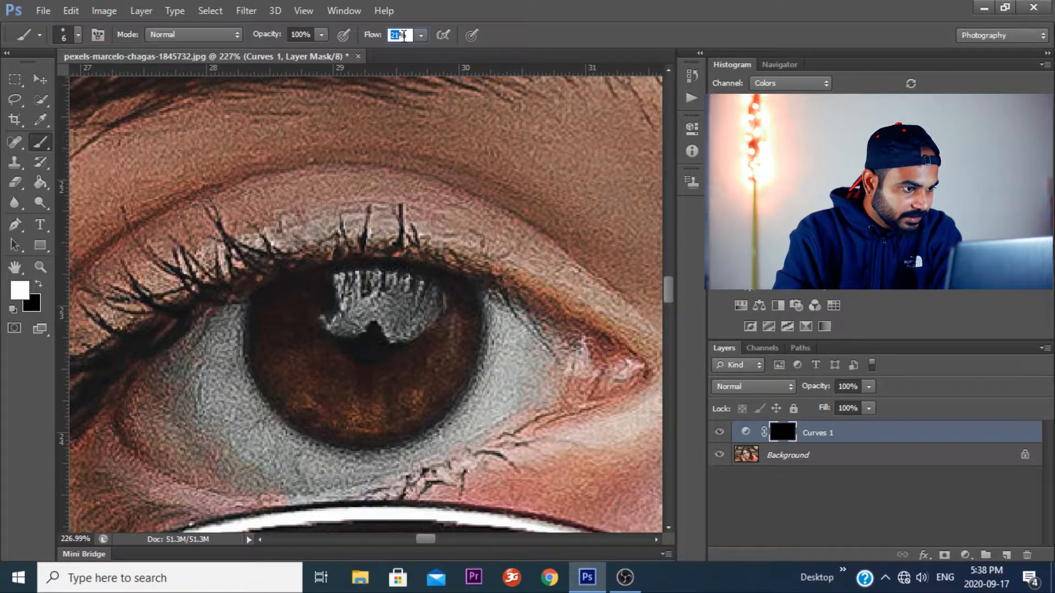
{"action": "key", "text": "Return"}
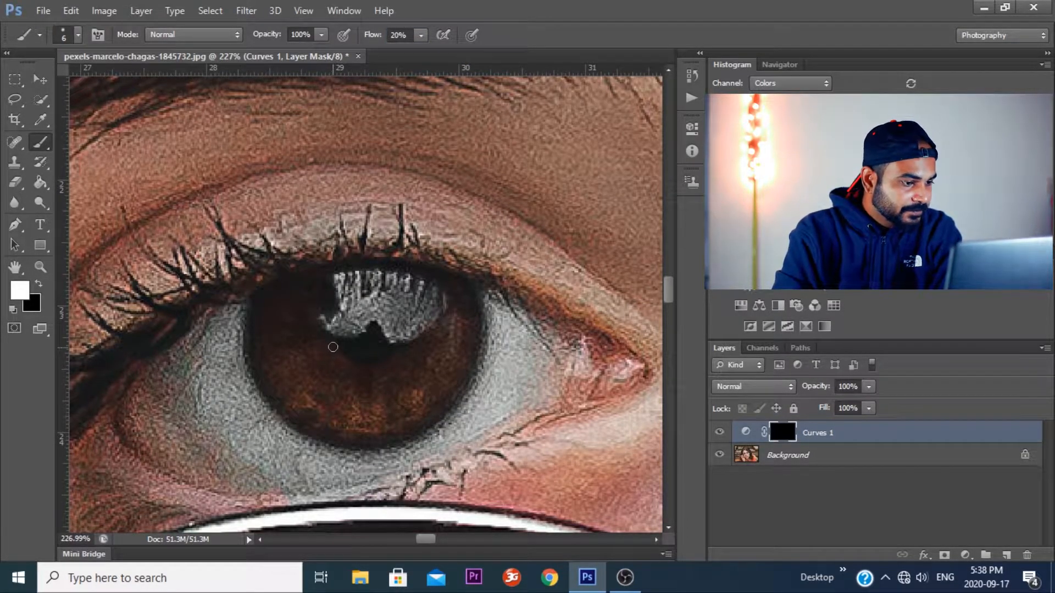
Paint thin white radial strokes on the Curves 1 mask, from the pupil outward around the whole iris.
{"action": "mouse_move", "coordinate": [325, 347]}
{"action": "left_mouse_down"}
{"action": "mouse_move", "coordinate": [347, 347]}
{"action": "mouse_move", "coordinate": [275, 348]}
{"action": "mouse_move", "coordinate": [379, 358]}
{"action": "mouse_move", "coordinate": [274, 360]}
{"action": "left_mouse_up"}
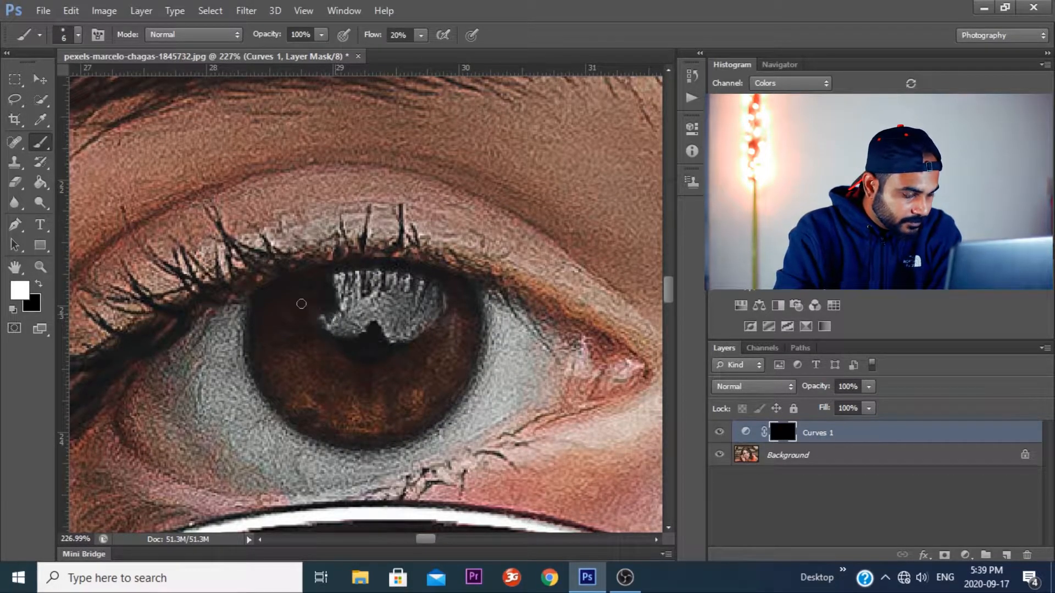
{"action": "mouse_move", "coordinate": [301, 303]}
{"action": "left_mouse_down"}
{"action": "mouse_move", "coordinate": [347, 345]}
{"action": "mouse_move", "coordinate": [338, 331]}
{"action": "mouse_move", "coordinate": [278, 349]}
{"action": "mouse_move", "coordinate": [334, 352]}
{"action": "mouse_move", "coordinate": [304, 383]}
{"action": "mouse_move", "coordinate": [350, 367]}
{"action": "mouse_move", "coordinate": [334, 399]}
{"action": "mouse_move", "coordinate": [365, 391]}
{"action": "mouse_move", "coordinate": [379, 369]}
{"action": "mouse_move", "coordinate": [379, 411]}
{"action": "mouse_move", "coordinate": [391, 404]}
{"action": "mouse_move", "coordinate": [396, 362]}
{"action": "mouse_move", "coordinate": [438, 397]}
{"action": "mouse_move", "coordinate": [411, 347]}
{"action": "mouse_move", "coordinate": [430, 346]}
{"action": "mouse_move", "coordinate": [410, 346]}
{"action": "mouse_move", "coordinate": [475, 344]}
{"action": "left_mouse_up"}
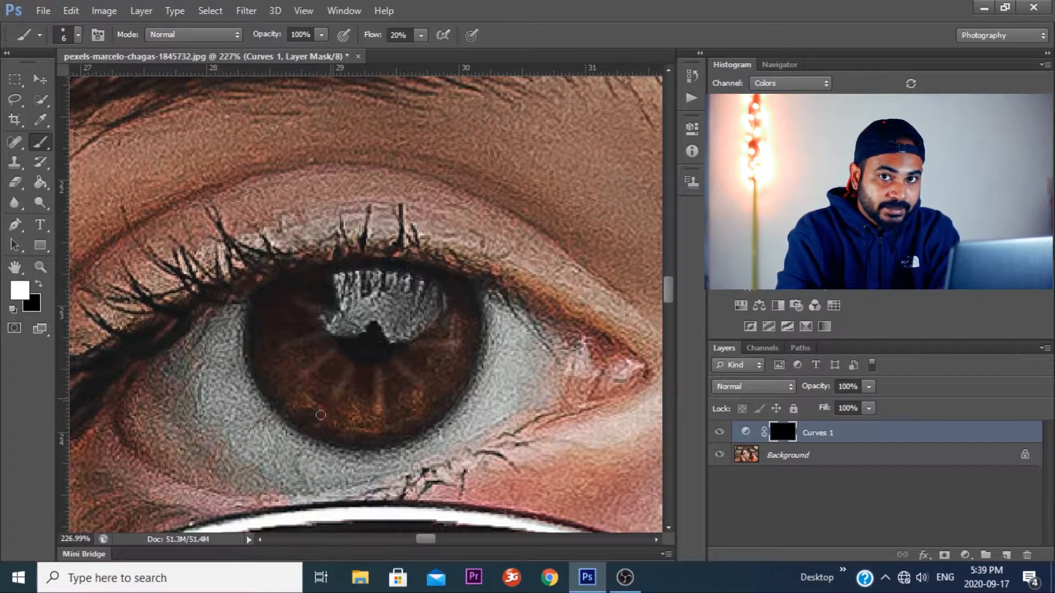
{"action": "left_click_drag", "start_coordinate": [321, 414], "coordinate": [318, 418]}
{"action": "left_click_drag", "start_coordinate": [299, 376], "coordinate": [258, 402]}
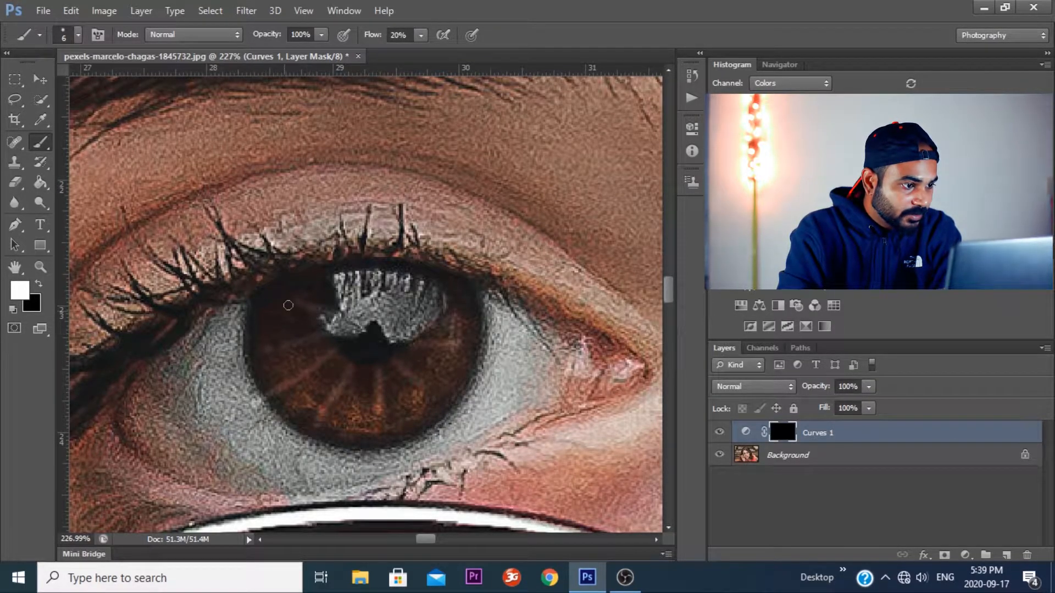
{"action": "mouse_move", "coordinate": [254, 327]}
{"action": "left_mouse_down"}
{"action": "mouse_move", "coordinate": [274, 316]}
{"action": "mouse_move", "coordinate": [321, 325]}
{"action": "mouse_move", "coordinate": [340, 317]}
{"action": "mouse_move", "coordinate": [297, 285]}
{"action": "mouse_move", "coordinate": [282, 302]}
{"action": "mouse_move", "coordinate": [322, 296]}
{"action": "mouse_move", "coordinate": [338, 312]}
{"action": "mouse_move", "coordinate": [304, 355]}
{"action": "mouse_move", "coordinate": [338, 356]}
{"action": "mouse_move", "coordinate": [289, 394]}
{"action": "left_mouse_up"}
{"action": "mouse_move", "coordinate": [341, 367]}
{"action": "left_mouse_down"}
{"action": "mouse_move", "coordinate": [295, 415]}
{"action": "mouse_move", "coordinate": [335, 416]}
{"action": "left_mouse_up"}
{"action": "left_click_drag", "start_coordinate": [369, 374], "coordinate": [363, 423]}
{"action": "mouse_move", "coordinate": [370, 388]}
{"action": "left_mouse_down"}
{"action": "mouse_move", "coordinate": [343, 434]}
{"action": "mouse_move", "coordinate": [401, 429]}
{"action": "left_mouse_up"}
{"action": "left_click_drag", "start_coordinate": [393, 370], "coordinate": [425, 417]}
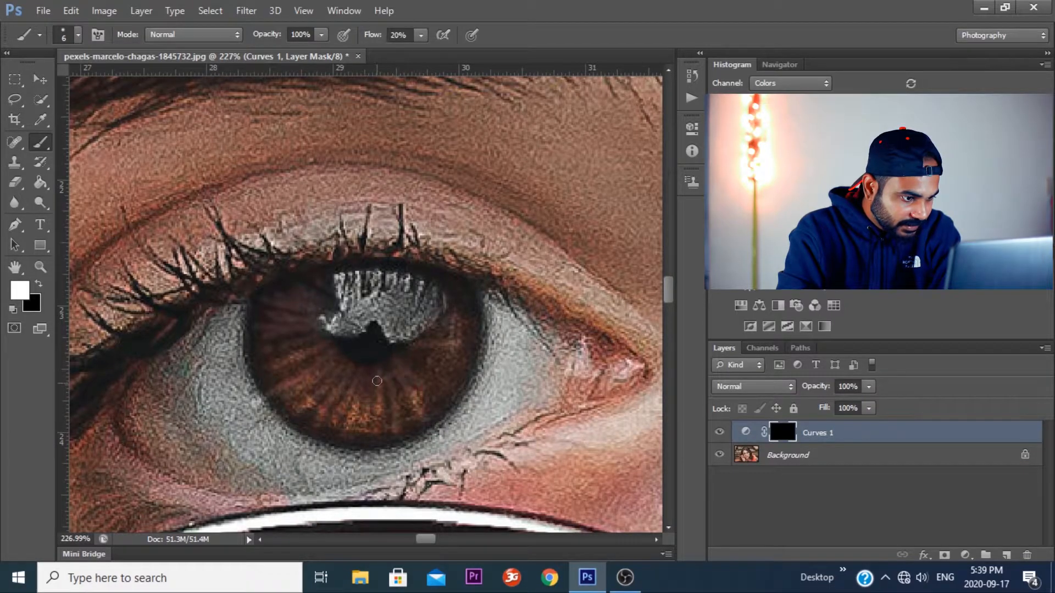
{"action": "left_click_drag", "start_coordinate": [401, 362], "coordinate": [441, 395]}
{"action": "mouse_move", "coordinate": [413, 357]}
{"action": "left_mouse_down"}
{"action": "mouse_move", "coordinate": [459, 401]}
{"action": "mouse_move", "coordinate": [448, 362]}
{"action": "mouse_move", "coordinate": [475, 372]}
{"action": "left_mouse_up"}
{"action": "left_click_drag", "start_coordinate": [429, 338], "coordinate": [470, 338]}
{"action": "mouse_move", "coordinate": [433, 347]}
{"action": "left_mouse_down"}
{"action": "mouse_move", "coordinate": [456, 337]}
{"action": "mouse_move", "coordinate": [478, 358]}
{"action": "left_mouse_up"}
{"action": "left_click_drag", "start_coordinate": [416, 331], "coordinate": [446, 315]}
{"action": "left_click_drag", "start_coordinate": [429, 333], "coordinate": [469, 308]}
{"action": "left_click_drag", "start_coordinate": [302, 368], "coordinate": [273, 382]}
{"action": "mouse_move", "coordinate": [328, 406]}
{"action": "left_mouse_down"}
{"action": "mouse_move", "coordinate": [308, 419]}
{"action": "mouse_move", "coordinate": [332, 431]}
{"action": "left_mouse_up"}
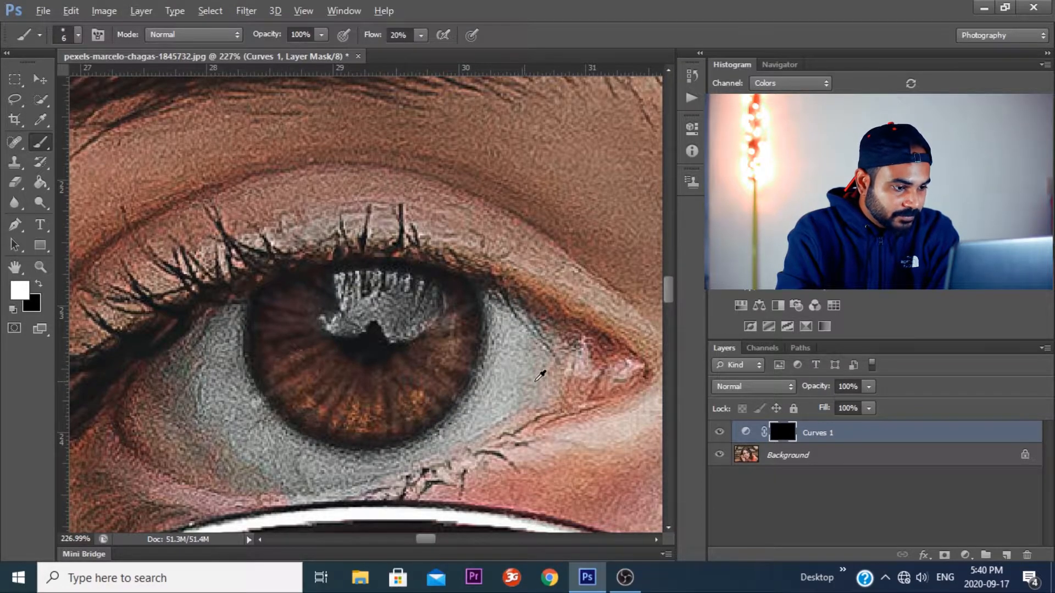
Compare the eye with and without the Curves 1 layer from a wider view.
{"action": "scroll", "coordinate": [540, 375], "scroll_direction": "down", "scroll_amount": 6}
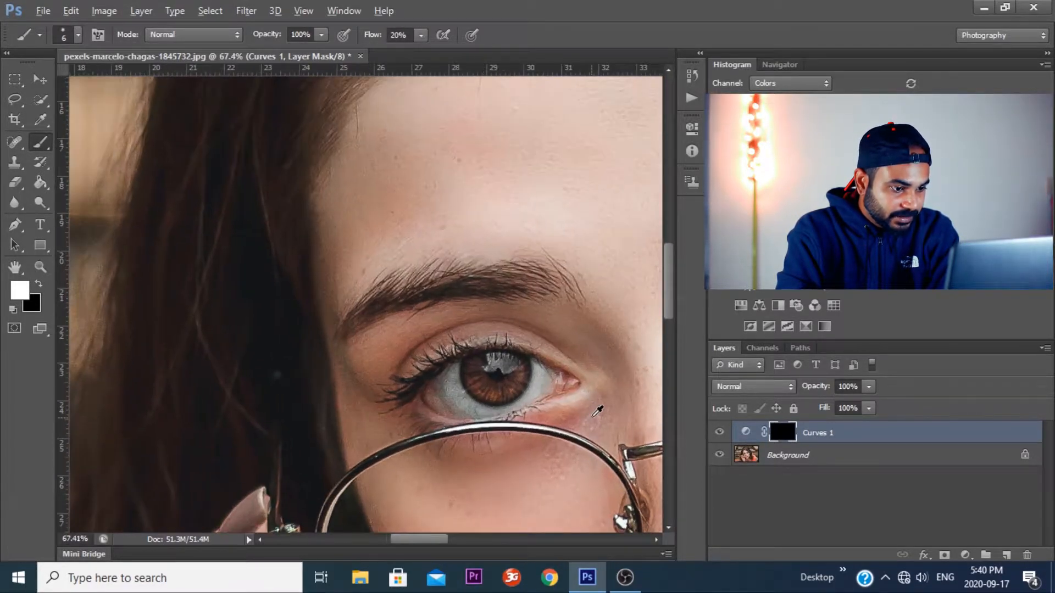
{"action": "left_click", "coordinate": [719, 433]}
{"action": "left_click", "coordinate": [719, 433]}
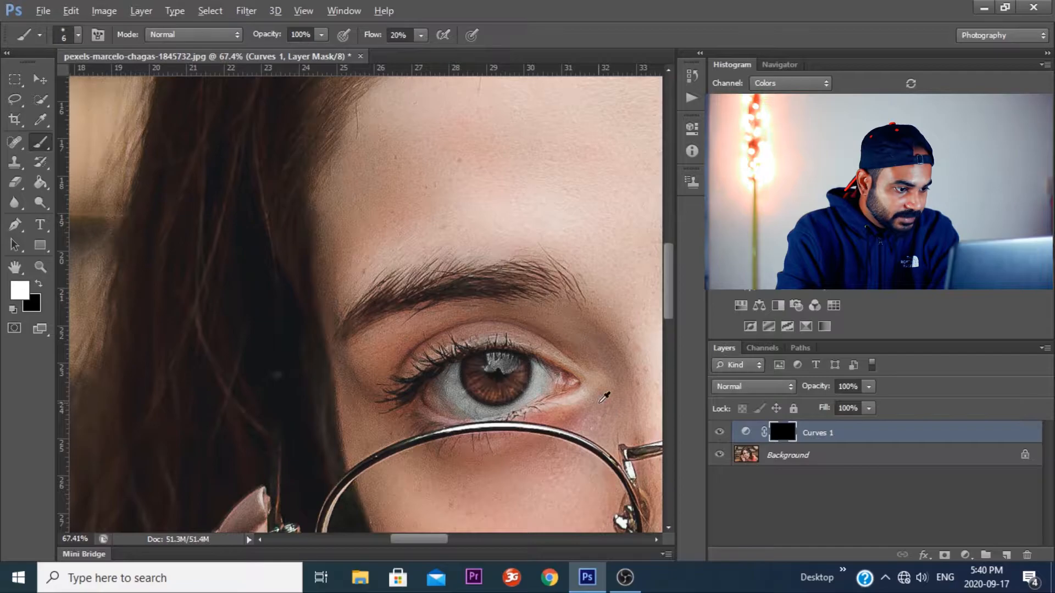
{"action": "scroll", "coordinate": [605, 390], "scroll_direction": "up", "scroll_amount": 3}
{"action": "scroll", "coordinate": [478, 354], "scroll_direction": "up", "scroll_amount": 2}
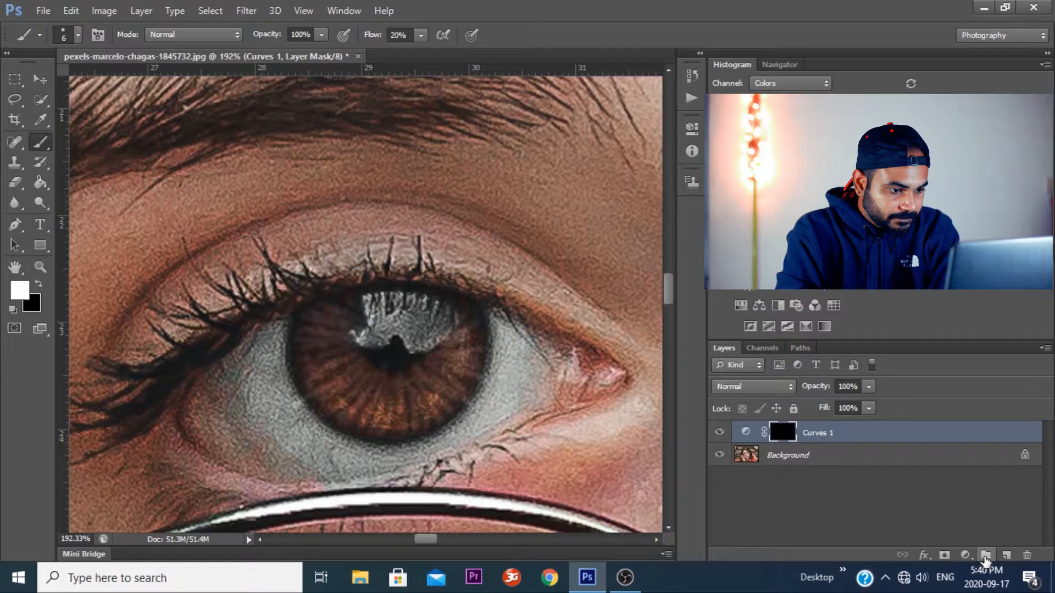
Place the Curves 1 layer inside a new layer group.
{"action": "key", "text": "ctrl+g"}
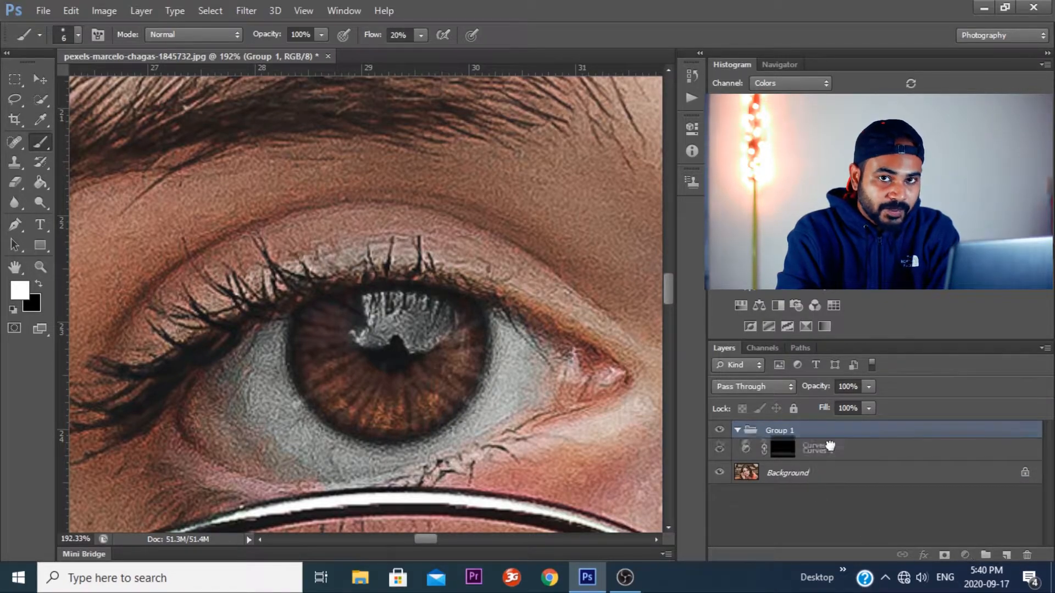
{"action": "left_click", "coordinate": [823, 455]}
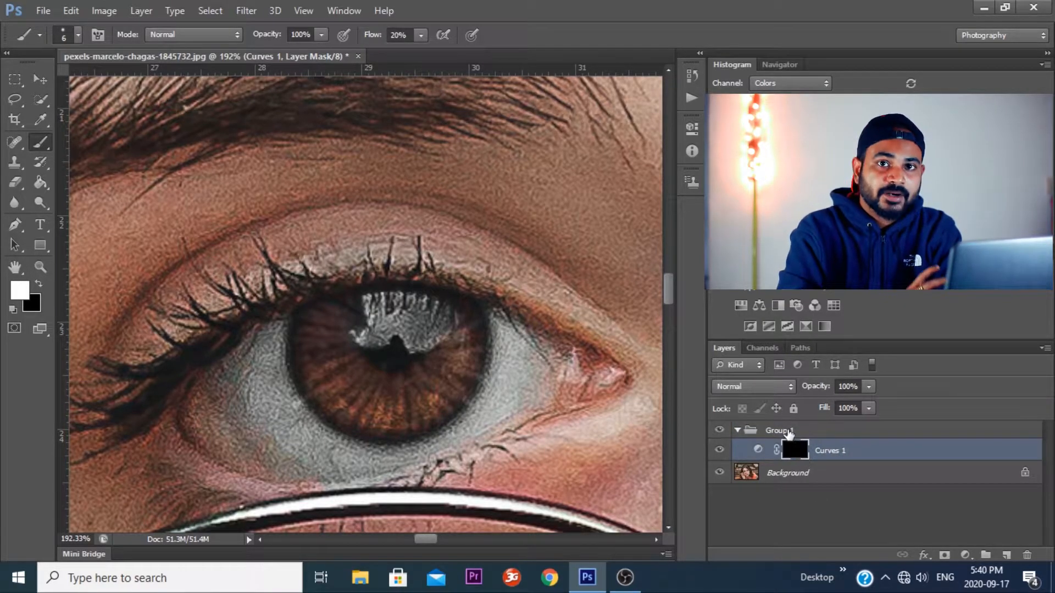
Add a layer mask to Group 1 and paint black on it along the iris edge with a size 32 brush.
{"action": "left_click", "coordinate": [789, 433]}
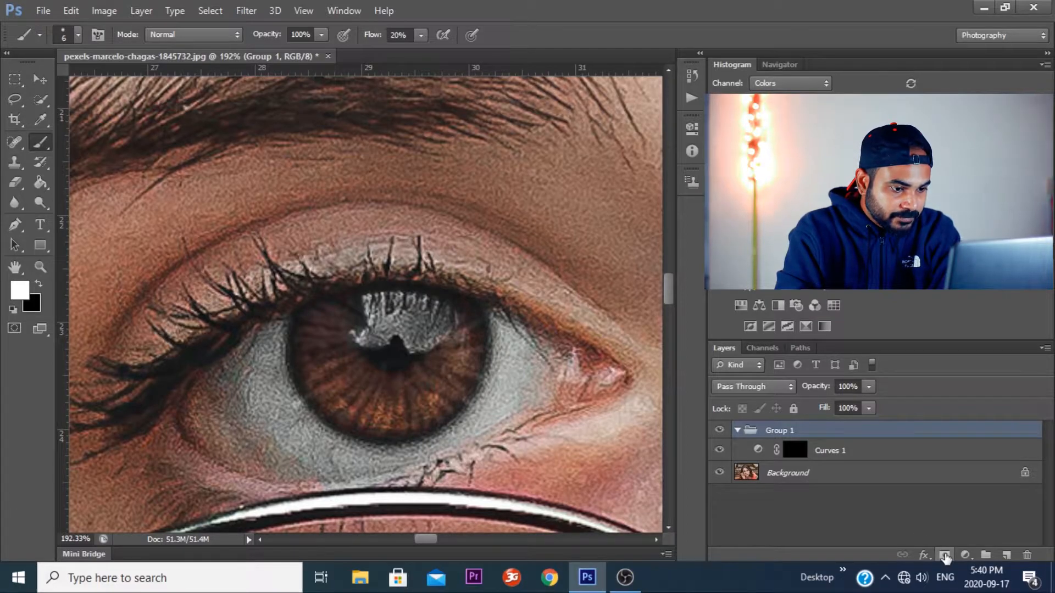
{"action": "left_click", "coordinate": [944, 556]}
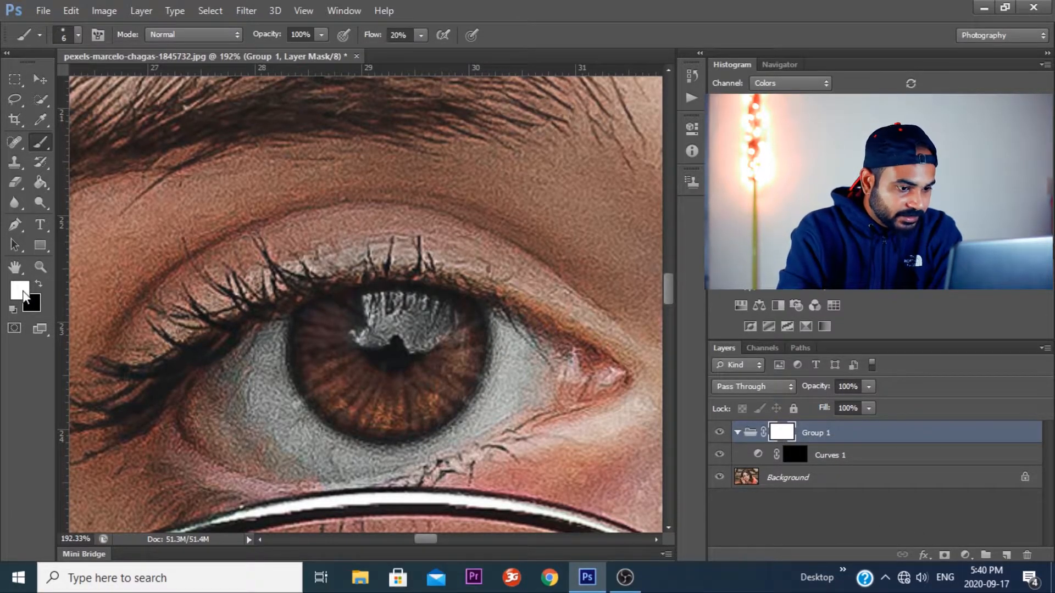
{"action": "key", "text": "x"}
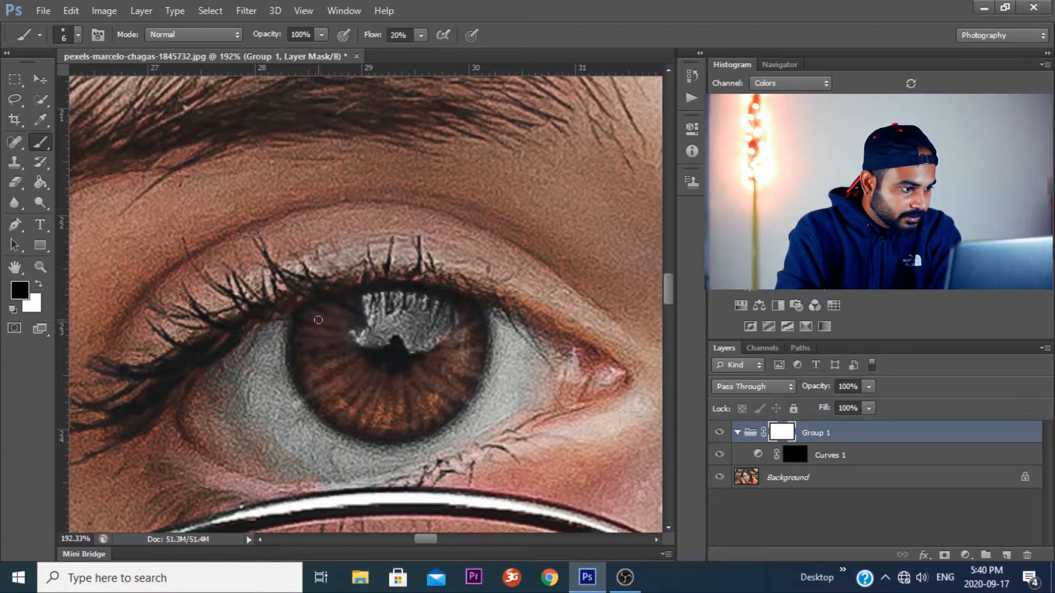
{"action": "mouse_move", "coordinate": [312, 319]}
{"action": "left_mouse_down"}
{"action": "mouse_move", "coordinate": [374, 325]}
{"action": "mouse_move", "coordinate": [330, 328]}
{"action": "left_mouse_up"}
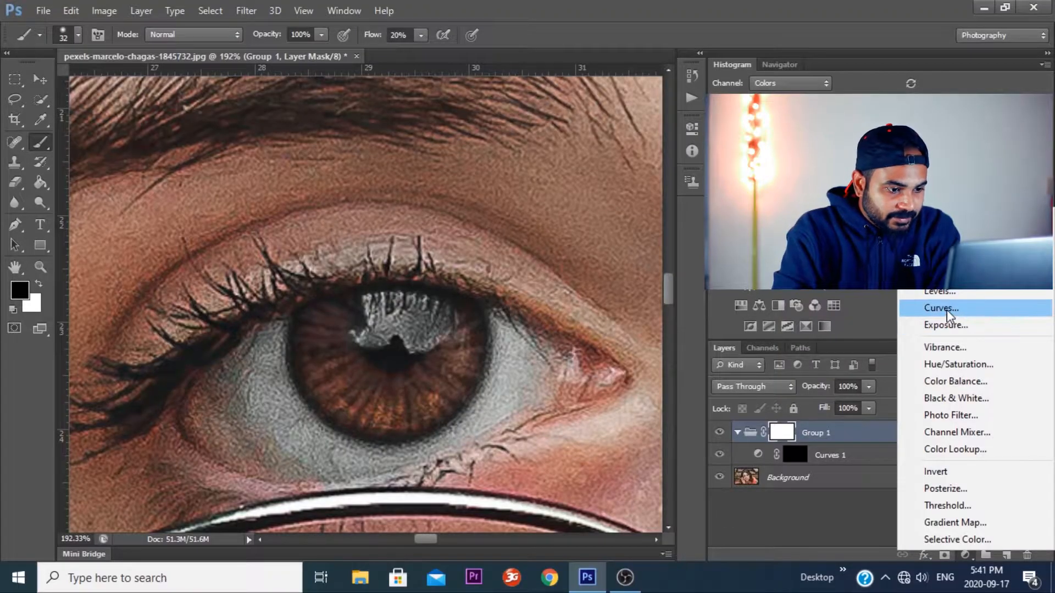
Add a second Curves adjustment layer above Group 1 and raise its midtones to output 237 at input 132.
{"action": "left_click", "coordinate": [947, 310]}
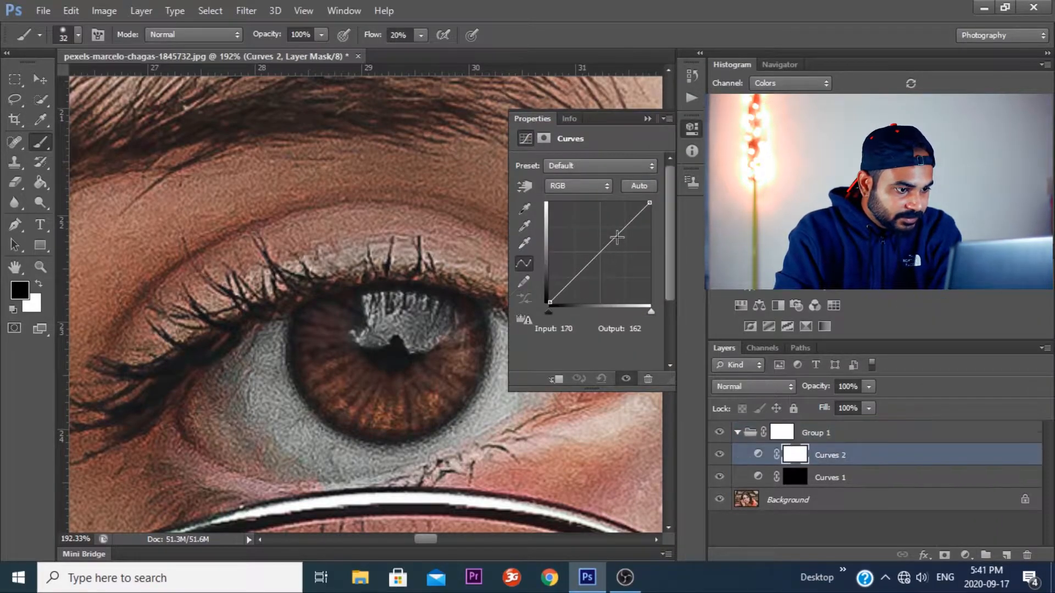
{"action": "left_click_drag", "start_coordinate": [617, 237], "coordinate": [602, 209]}
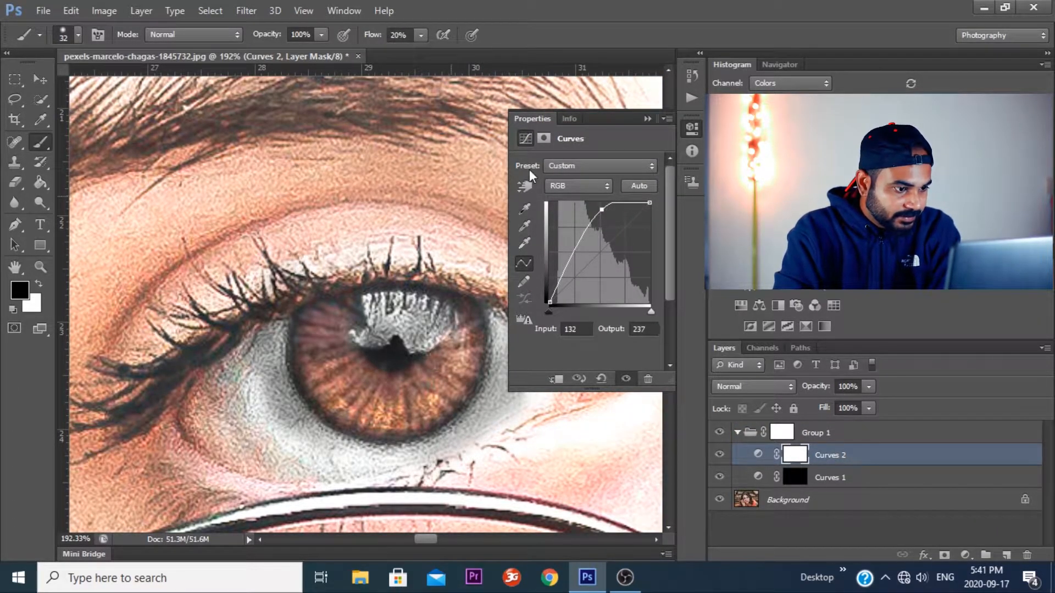
{"action": "left_click", "coordinate": [647, 119]}
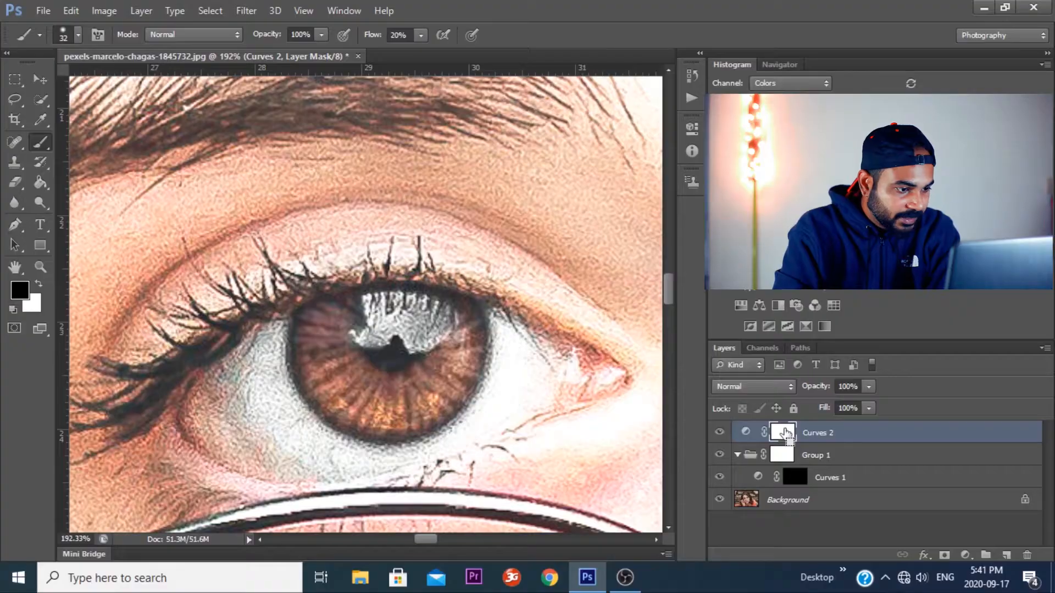
Invert the Curves 2 mask and paint white radial strokes over the iris with a size 7 brush at 30% flow.
{"action": "key", "text": "ctrl+i"}
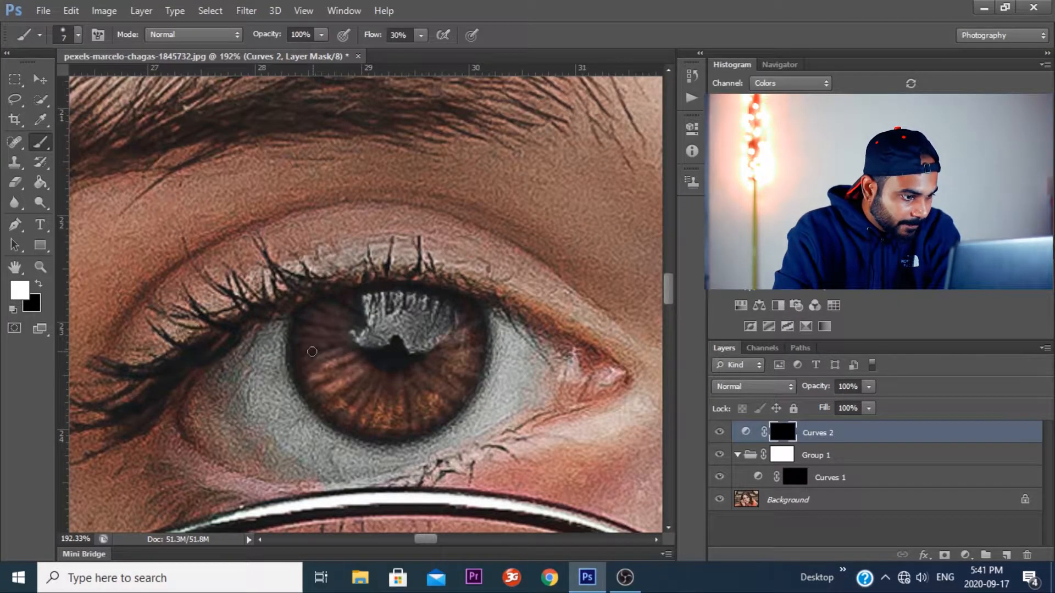
{"action": "mouse_move", "coordinate": [346, 344]}
{"action": "left_mouse_down"}
{"action": "mouse_move", "coordinate": [338, 320]}
{"action": "mouse_move", "coordinate": [369, 323]}
{"action": "mouse_move", "coordinate": [368, 399]}
{"action": "mouse_move", "coordinate": [360, 392]}
{"action": "mouse_move", "coordinate": [383, 380]}
{"action": "mouse_move", "coordinate": [401, 410]}
{"action": "left_mouse_up"}
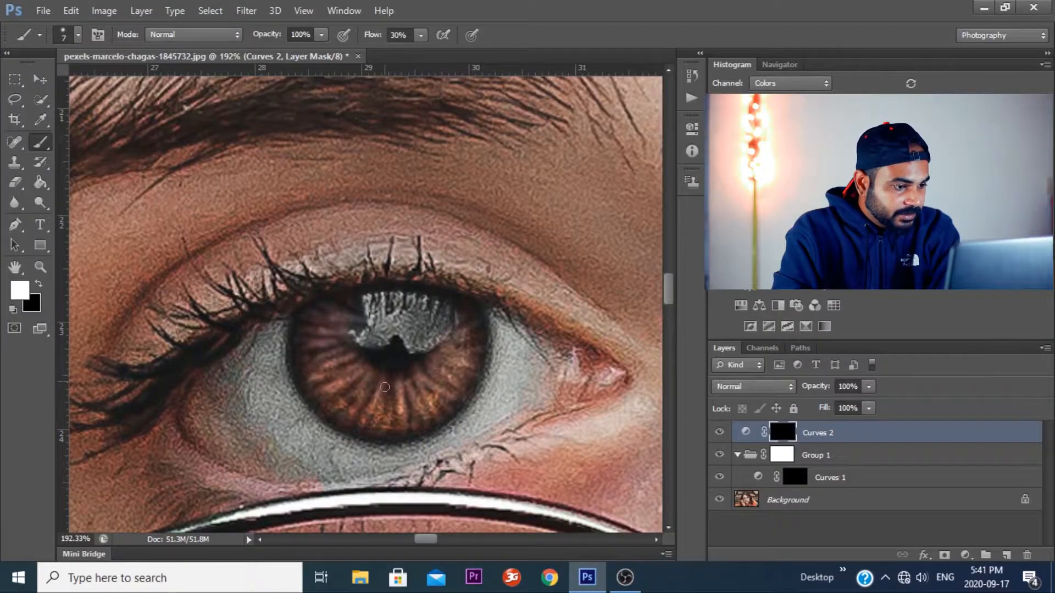
{"action": "mouse_move", "coordinate": [387, 430]}
{"action": "left_mouse_down"}
{"action": "mouse_move", "coordinate": [363, 384]}
{"action": "mouse_move", "coordinate": [330, 398]}
{"action": "mouse_move", "coordinate": [412, 423]}
{"action": "mouse_move", "coordinate": [427, 358]}
{"action": "mouse_move", "coordinate": [445, 345]}
{"action": "left_mouse_up"}
{"action": "mouse_move", "coordinate": [376, 378]}
{"action": "left_mouse_down"}
{"action": "mouse_move", "coordinate": [354, 401]}
{"action": "mouse_move", "coordinate": [360, 375]}
{"action": "mouse_move", "coordinate": [358, 422]}
{"action": "left_mouse_up"}
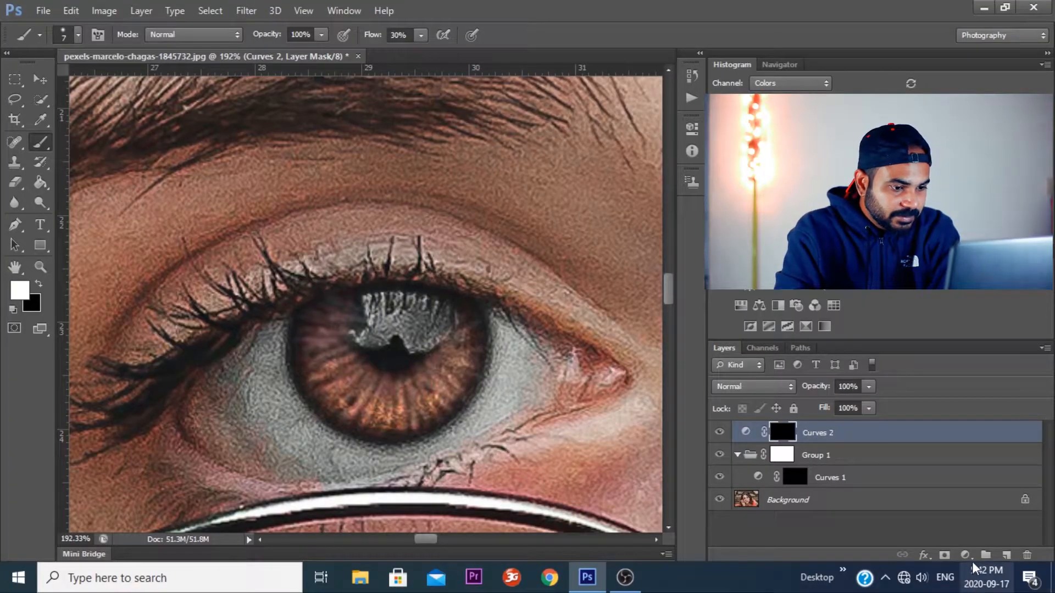
Place the Curves 2 layer inside a new group above Group 1 and select that group.
{"action": "left_click", "coordinate": [986, 559]}
{"action": "left_click_drag", "start_coordinate": [817, 435], "coordinate": [820, 435]}
{"action": "left_click", "coordinate": [818, 431]}
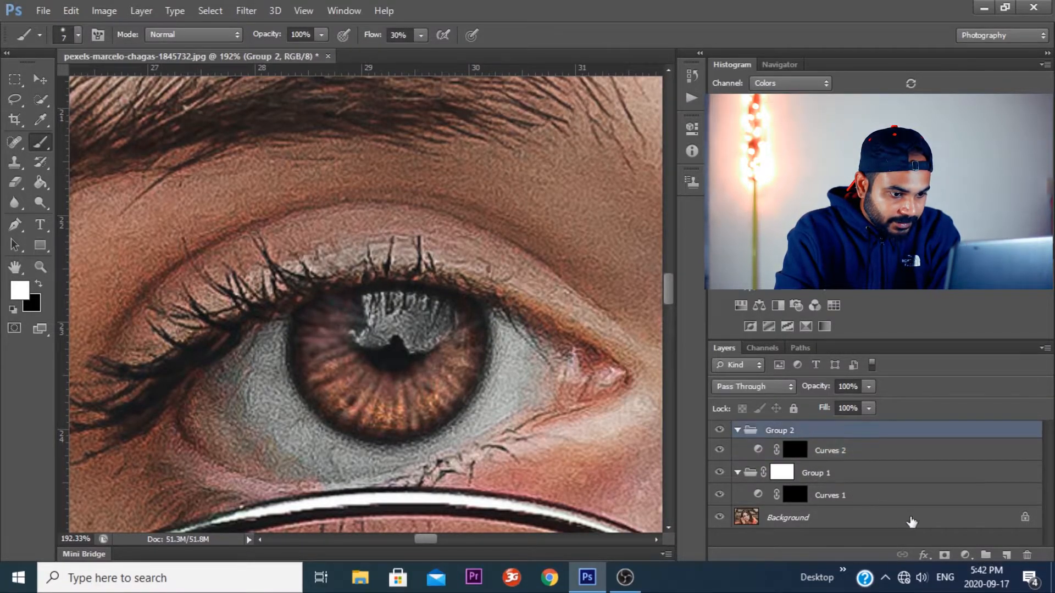
Add a layer mask to Group 2 and paint black on it along the iris edge with a size 30 brush.
{"action": "left_click", "coordinate": [943, 556]}
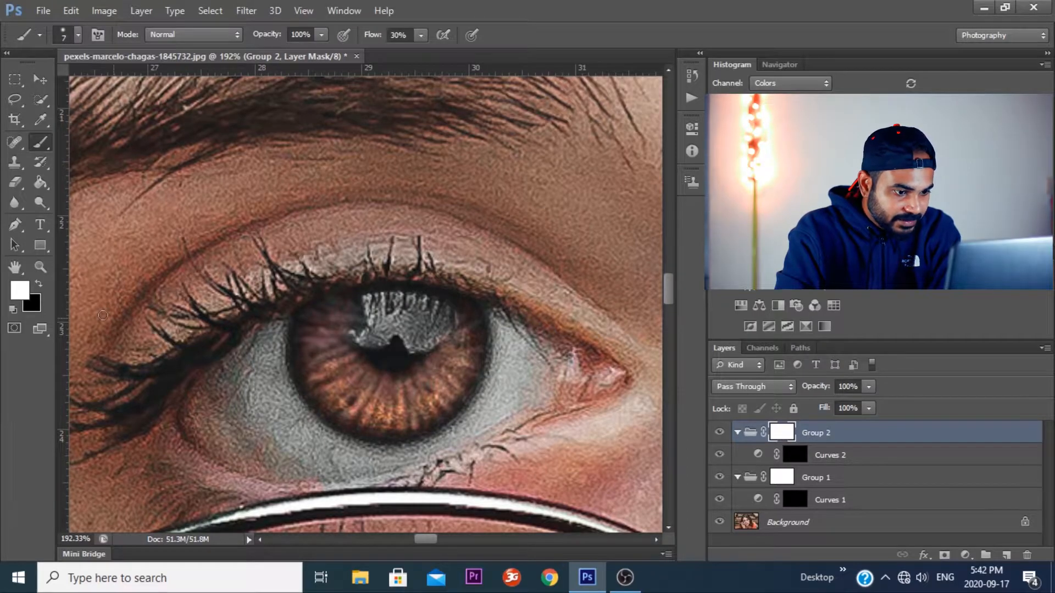
{"action": "key", "text": "x"}
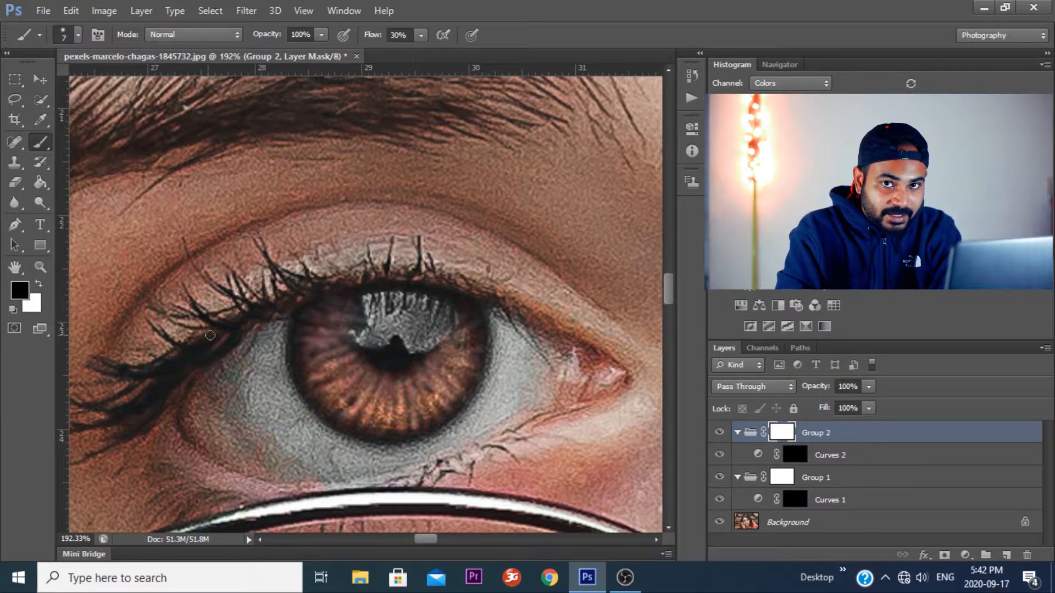
{"action": "mouse_move", "coordinate": [214, 335]}
{"action": "left_mouse_down"}
{"action": "mouse_move", "coordinate": [262, 338]}
{"action": "mouse_move", "coordinate": [229, 337]}
{"action": "left_mouse_up"}
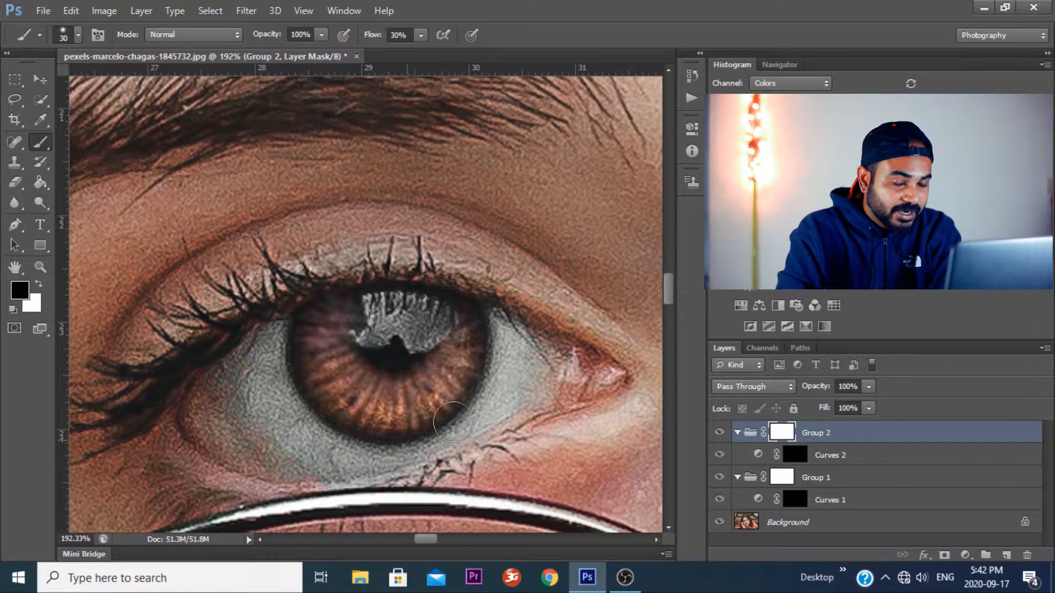
{"action": "mouse_move", "coordinate": [453, 422]}
{"action": "left_mouse_down"}
{"action": "mouse_move", "coordinate": [419, 431]}
{"action": "mouse_move", "coordinate": [483, 366]}
{"action": "mouse_move", "coordinate": [452, 393]}
{"action": "mouse_move", "coordinate": [391, 383]}
{"action": "left_mouse_up"}
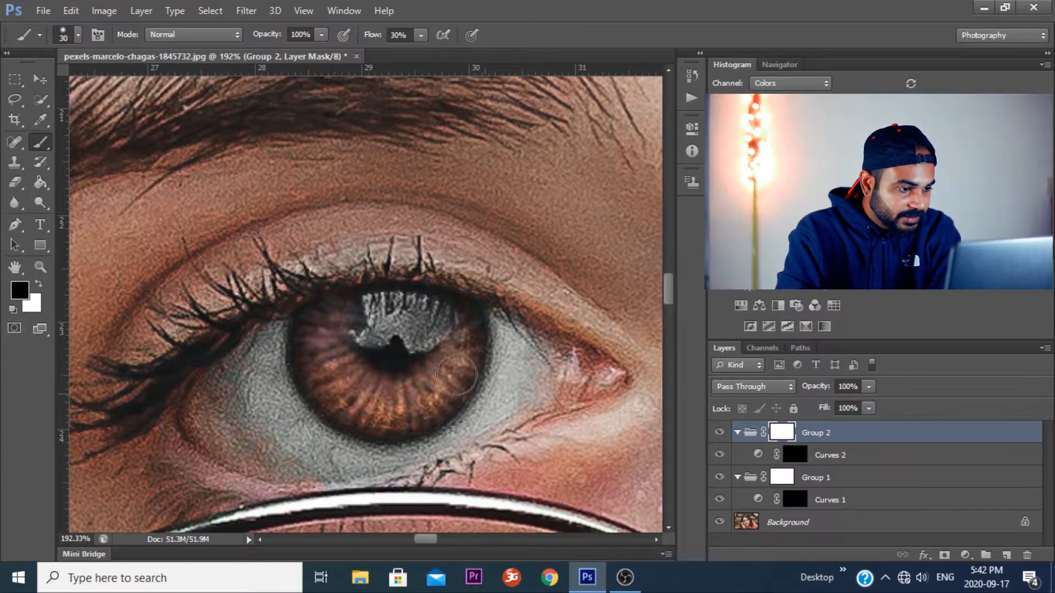
Lower the blue channel of the Curves 2 adjustment to output 178 at input 200.
{"action": "scroll", "coordinate": [517, 401], "scroll_direction": "down", "scroll_amount": 5}
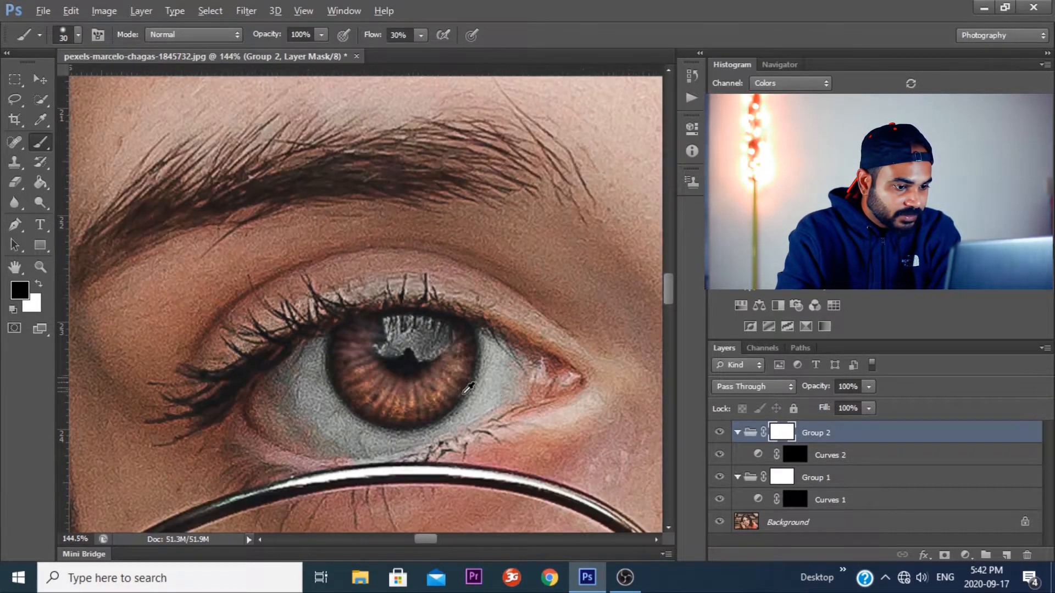
{"action": "scroll", "coordinate": [517, 401], "scroll_direction": "down", "scroll_amount": 4}
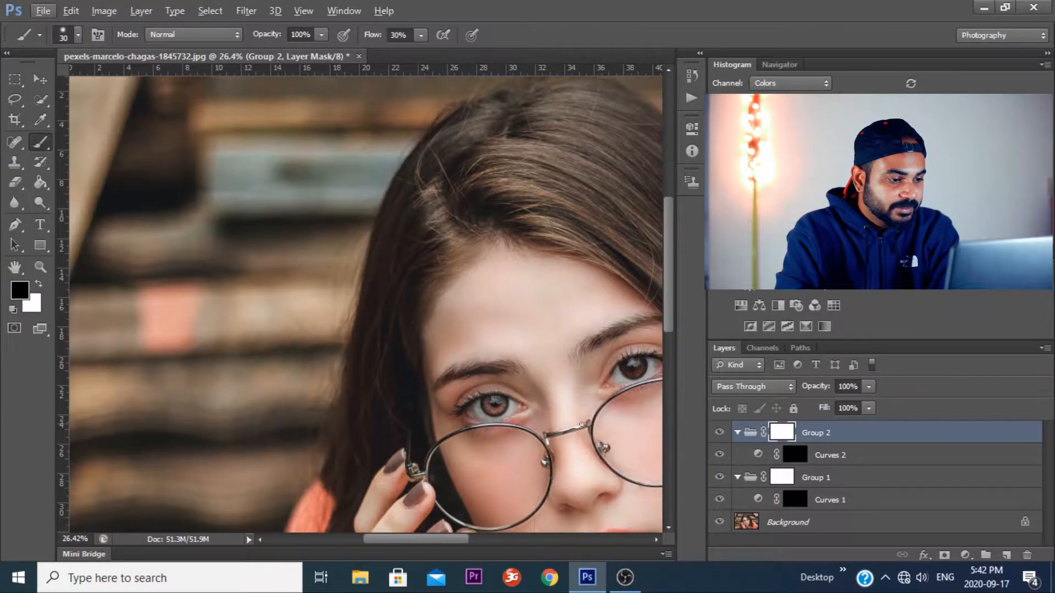
{"action": "scroll", "coordinate": [482, 406], "scroll_direction": "up", "scroll_amount": 1}
{"action": "scroll", "coordinate": [482, 407], "scroll_direction": "up", "scroll_amount": 5}
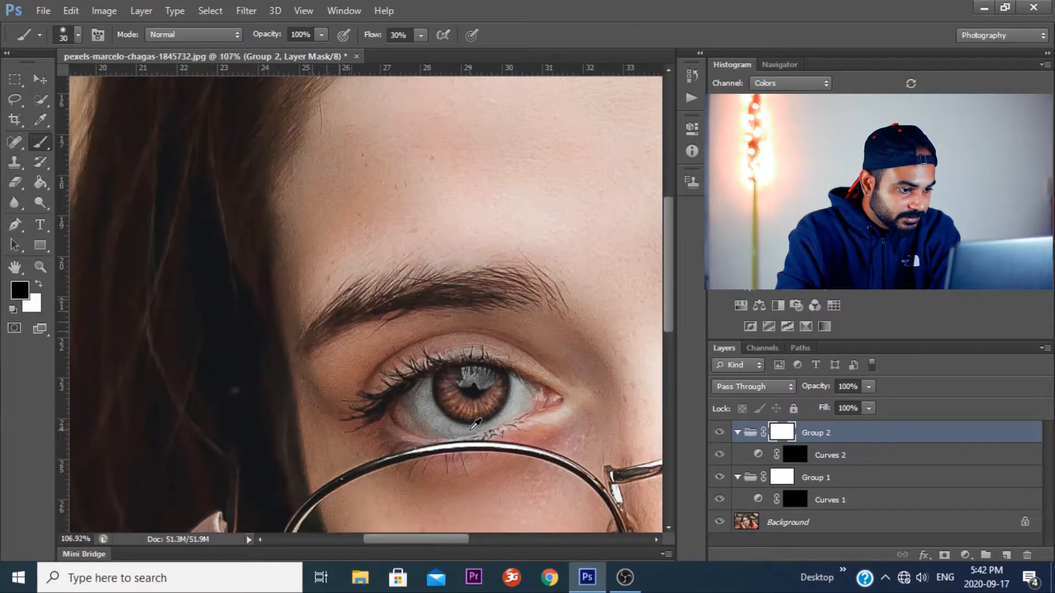
{"action": "scroll", "coordinate": [586, 394], "scroll_direction": "up", "scroll_amount": 3}
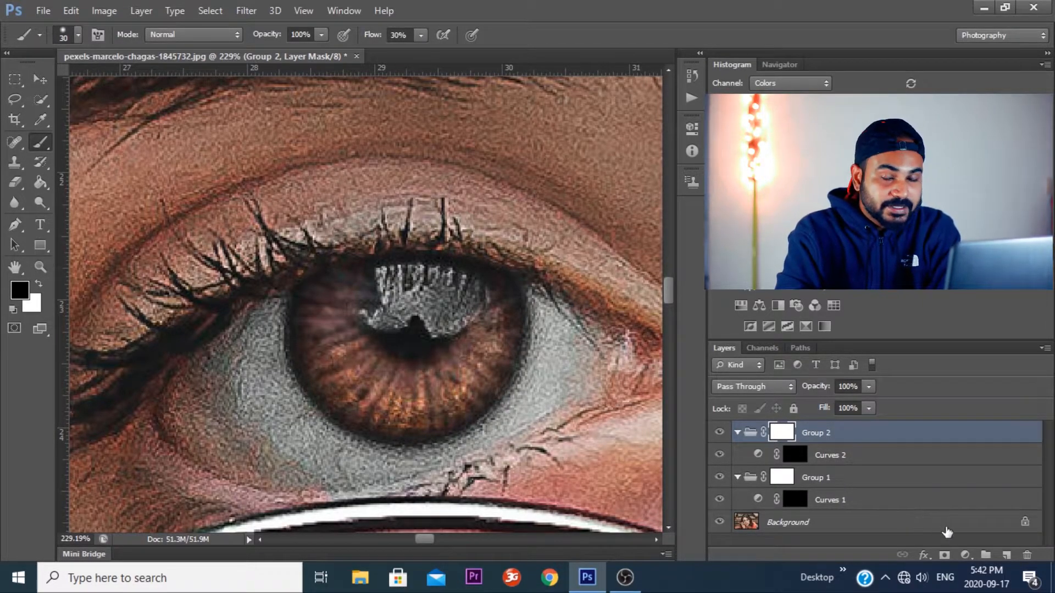
{"action": "double_click", "coordinate": [758, 456]}
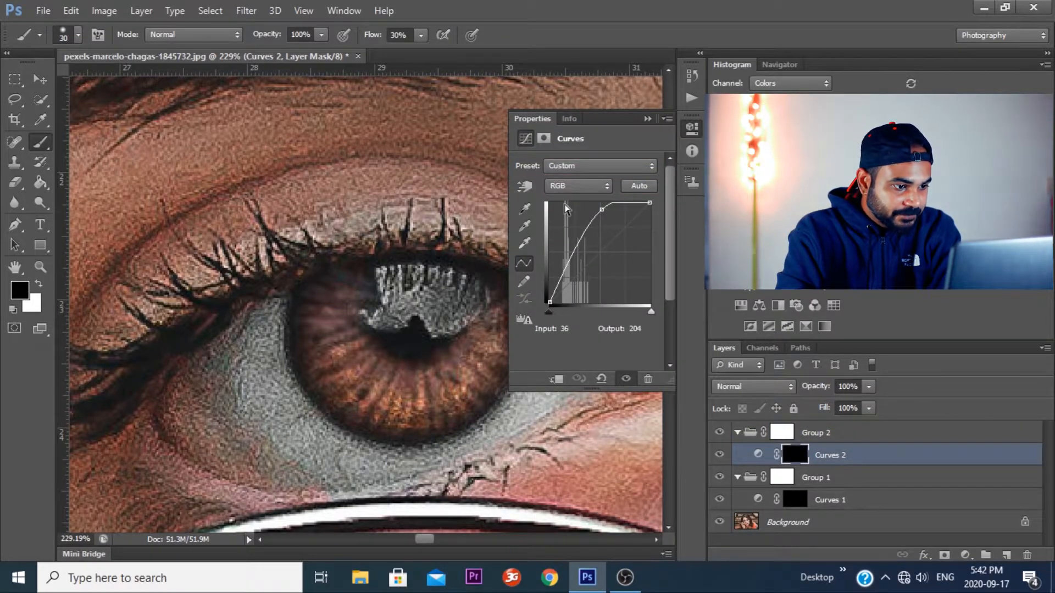
{"action": "left_click", "coordinate": [569, 187]}
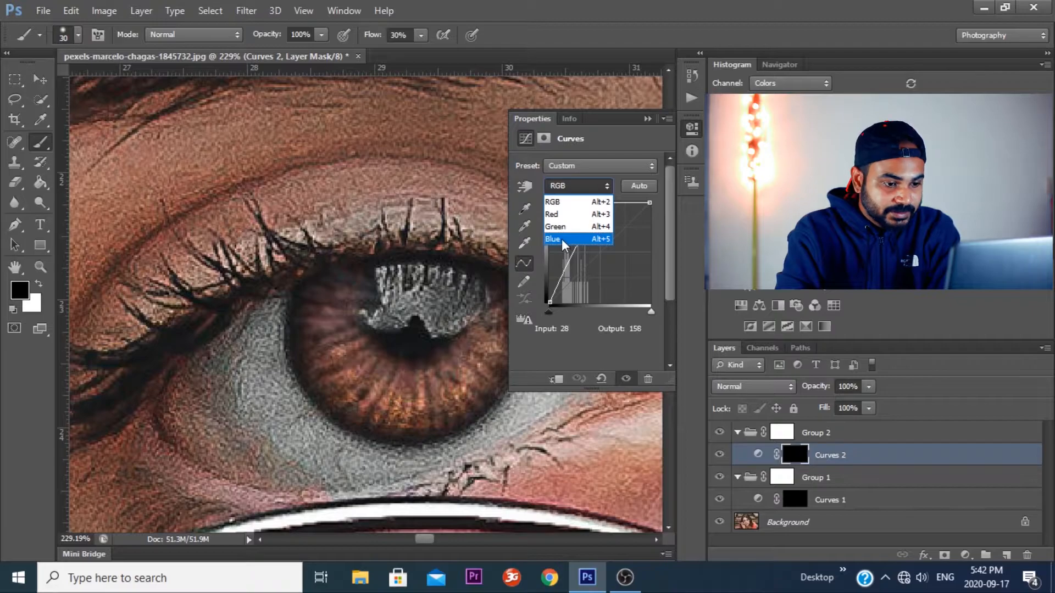
{"action": "left_click", "coordinate": [564, 240]}
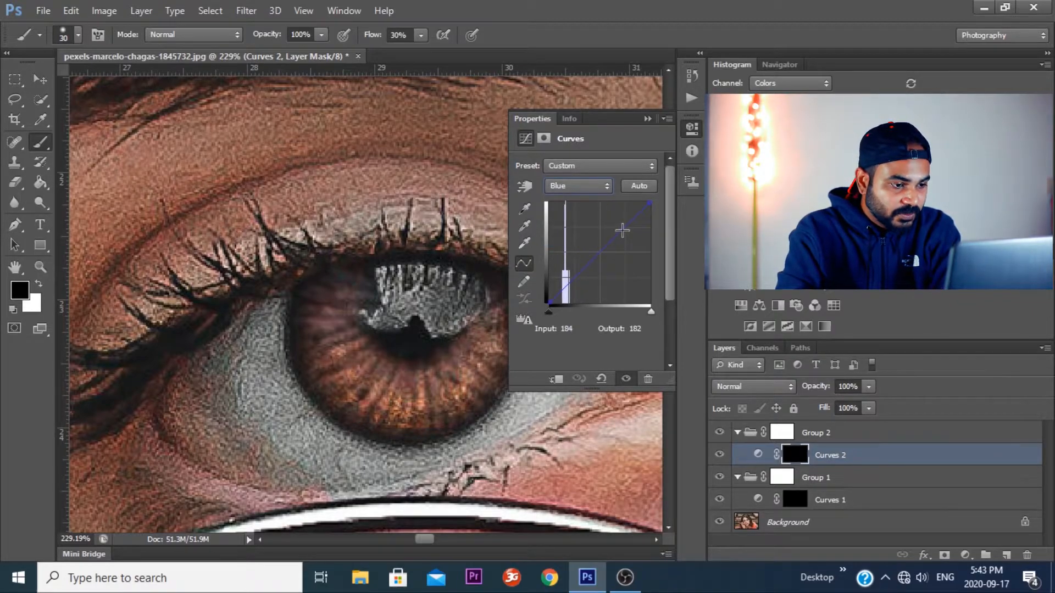
{"action": "left_click_drag", "start_coordinate": [622, 231], "coordinate": [627, 233]}
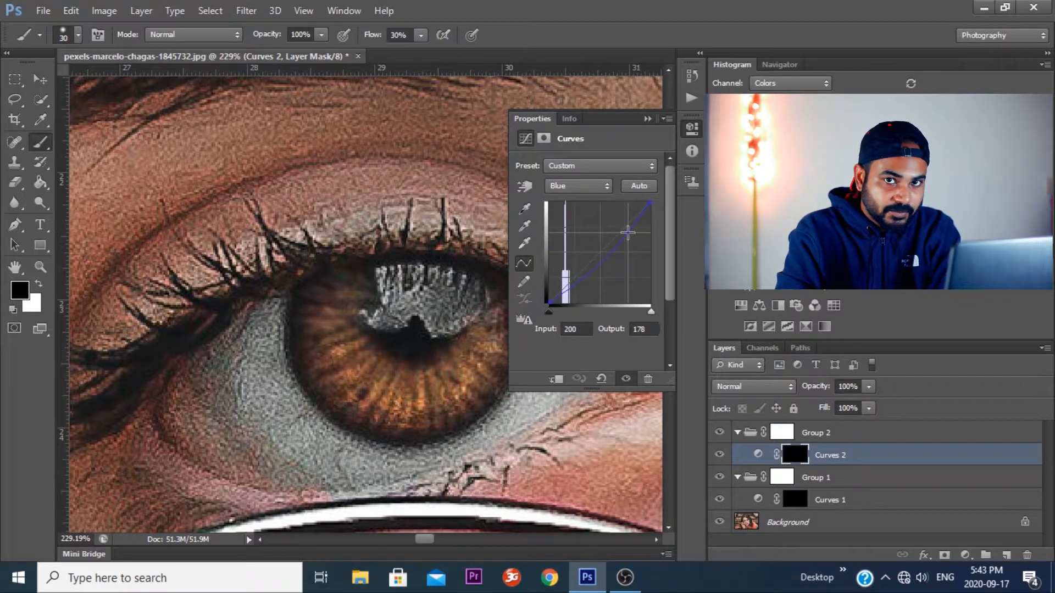
Set the Curves 2 green channel to output 174 at input 190 and the red channel to output 190 at input 170.
{"action": "left_click", "coordinate": [587, 187]}
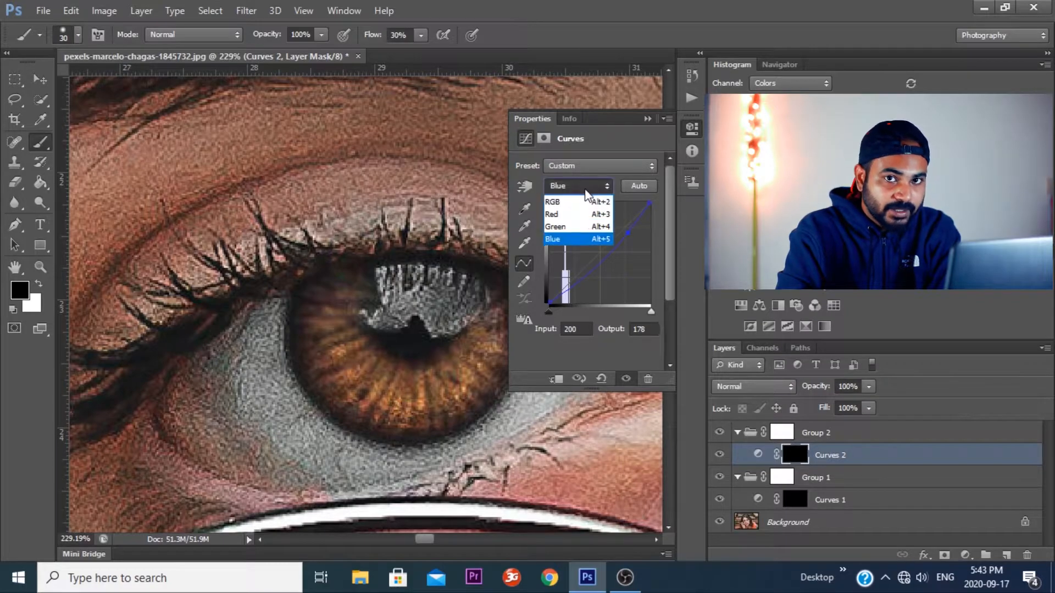
{"action": "left_click", "coordinate": [578, 225]}
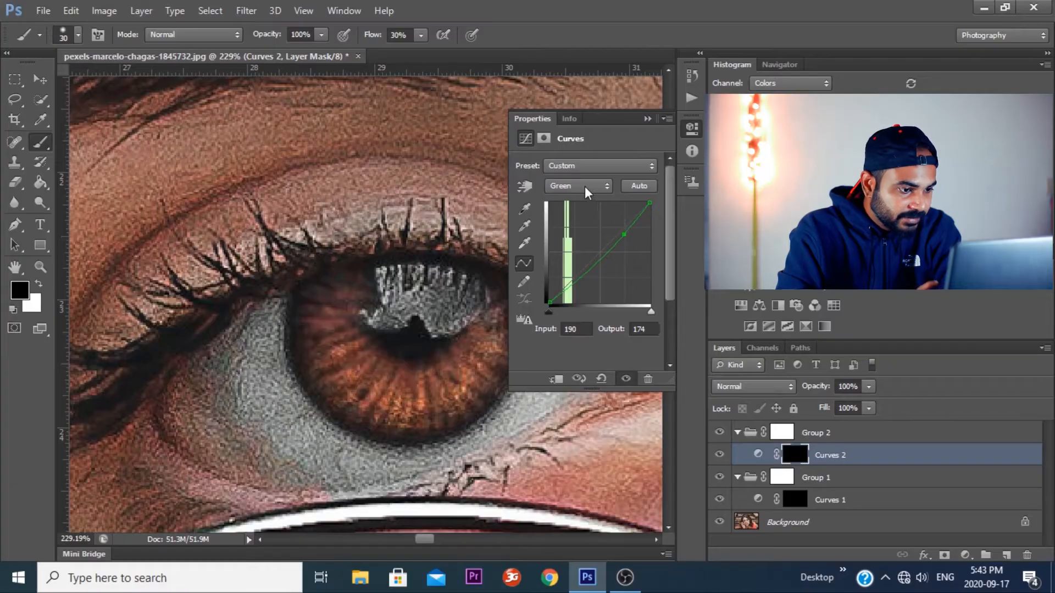
{"action": "left_click", "coordinate": [586, 188]}
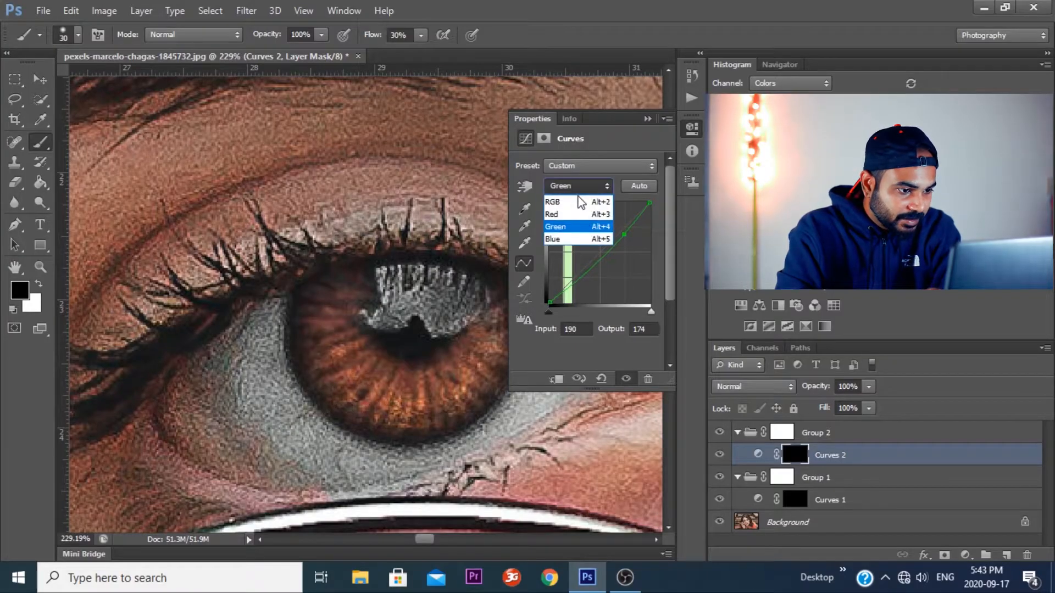
{"action": "left_click", "coordinate": [578, 211]}
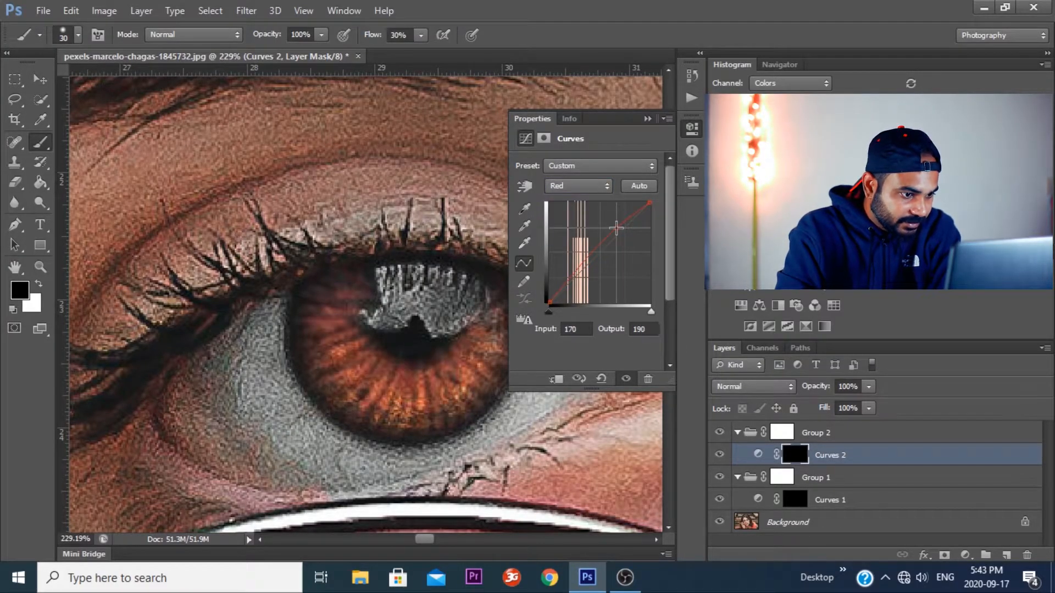
{"action": "left_click", "coordinate": [648, 118]}
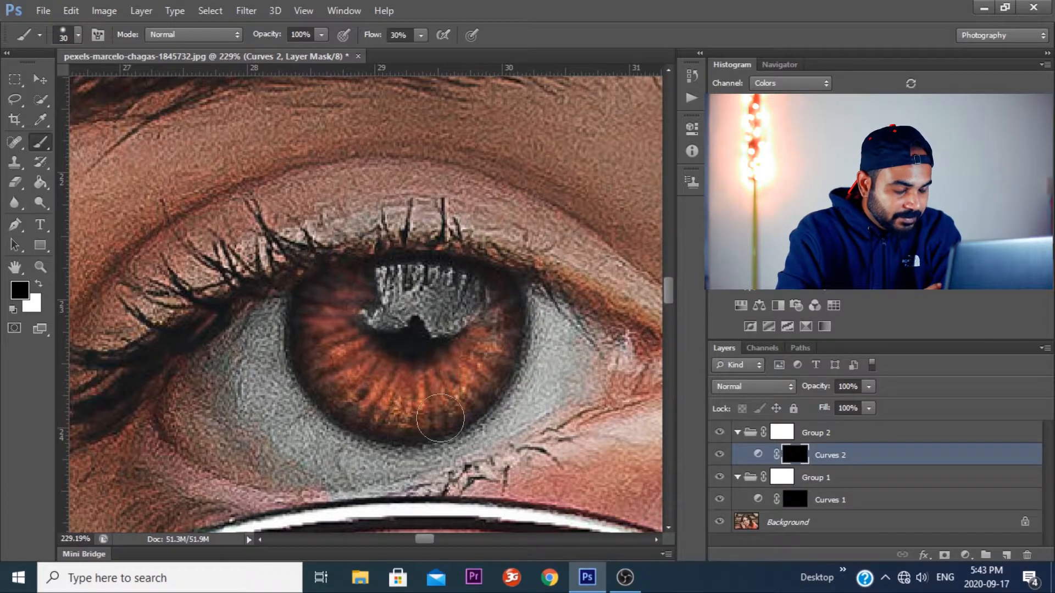
Select Group 2, Group 1 and their Curves layers together.
{"action": "key", "text": "ctrl+0"}
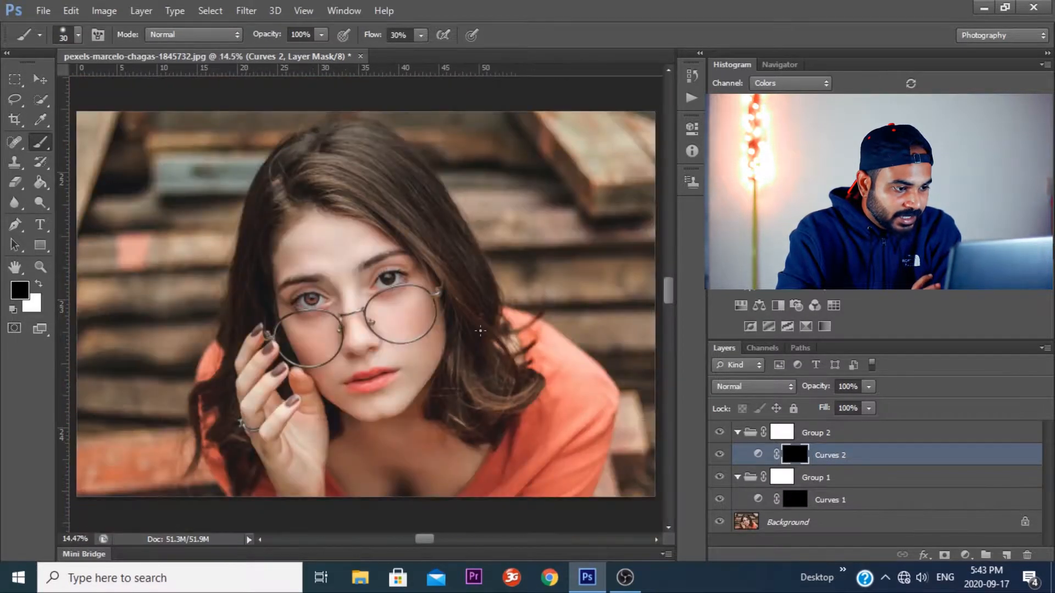
{"action": "scroll", "coordinate": [328, 296], "scroll_direction": "up", "scroll_amount": 3}
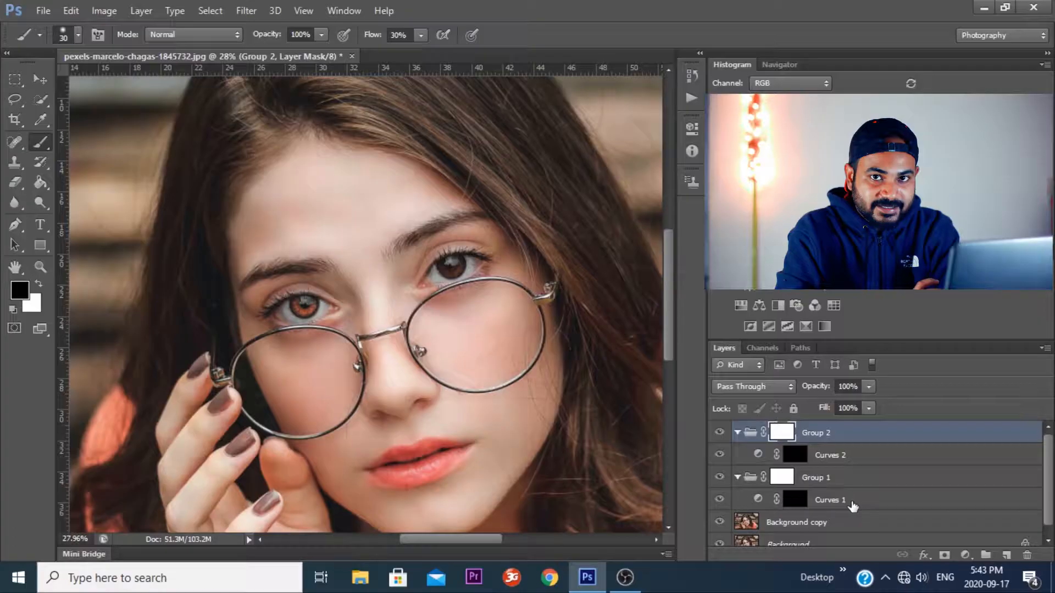
{"action": "left_click", "coordinate": [850, 500], "text": "shift"}
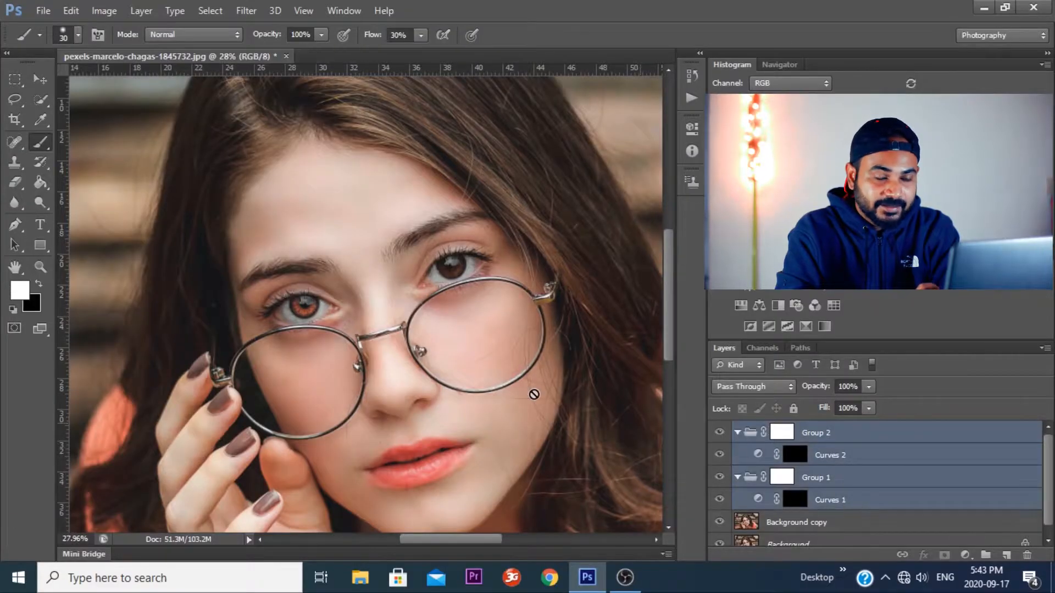